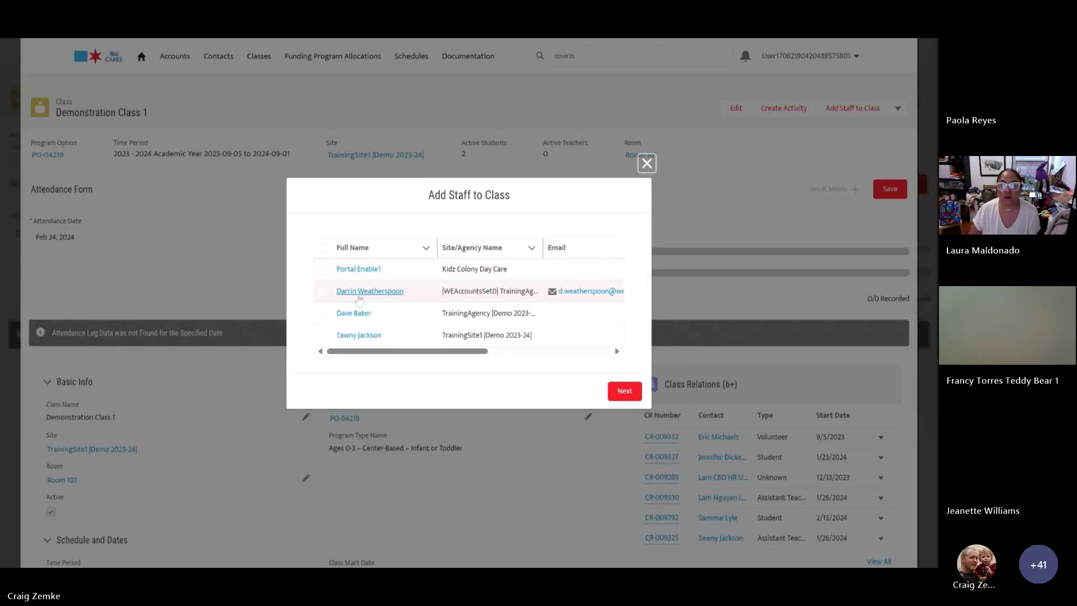
Add the listed TrainingAgency staff member to Demonstration Class 1 with the type Teacher and check the class's relations and teacher details
key(Tab)
click(323, 313)
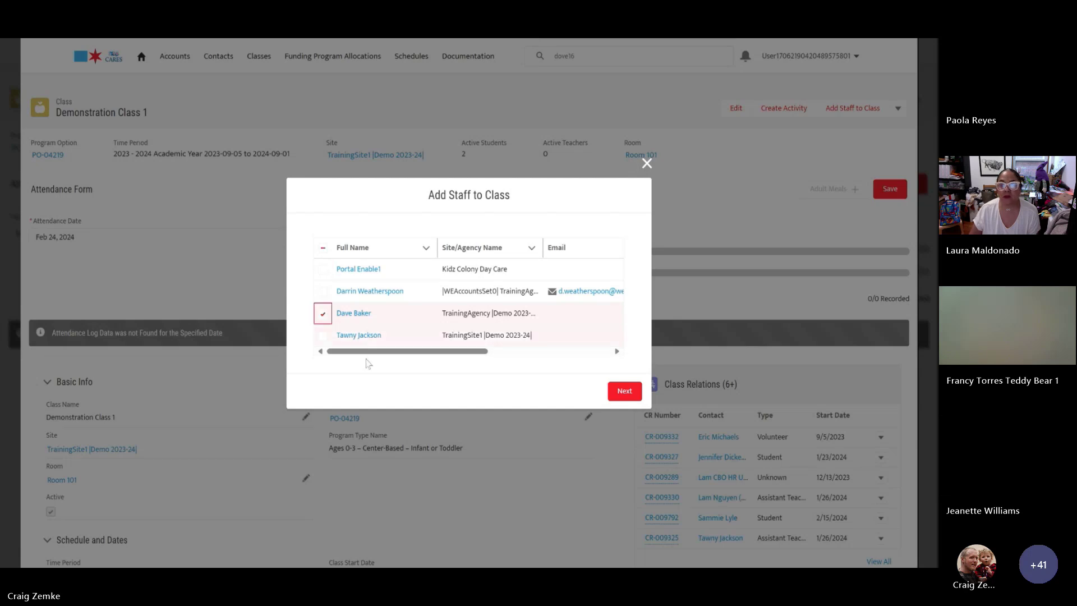
click(618, 392)
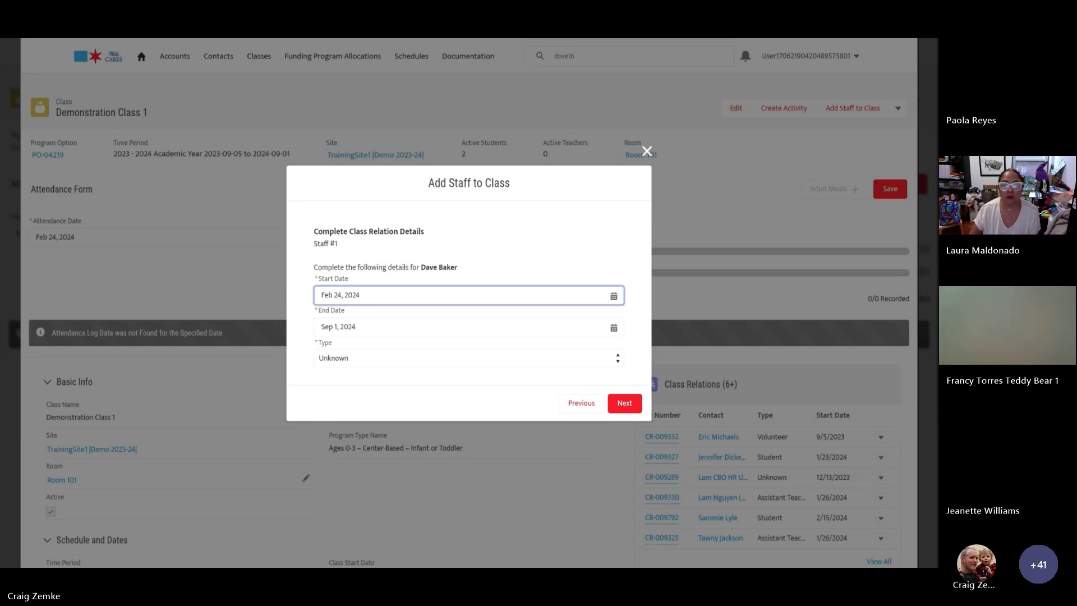
click(374, 360)
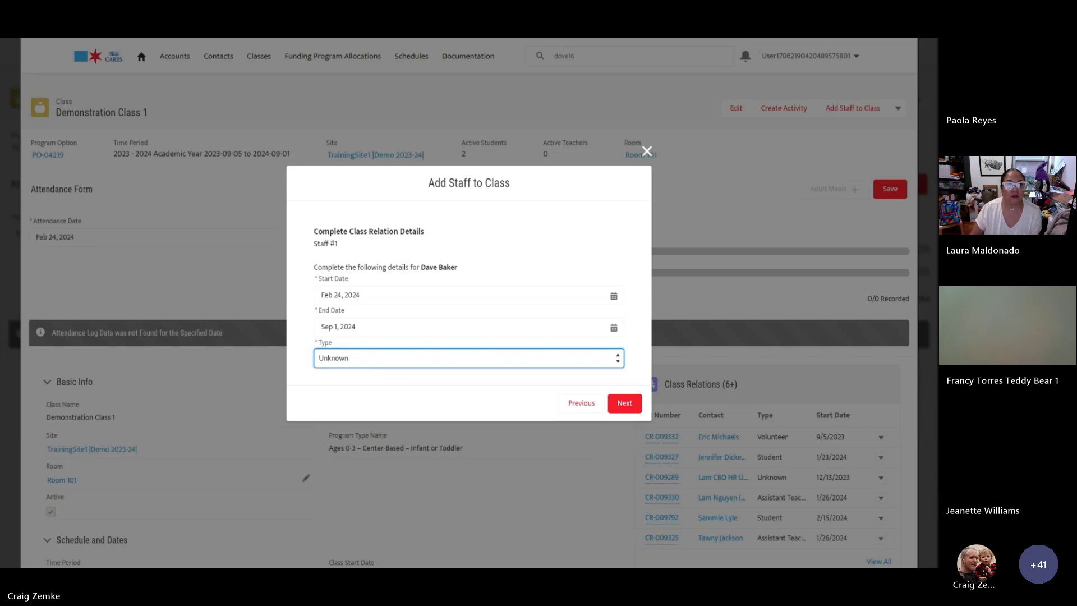
click(472, 406)
click(625, 404)
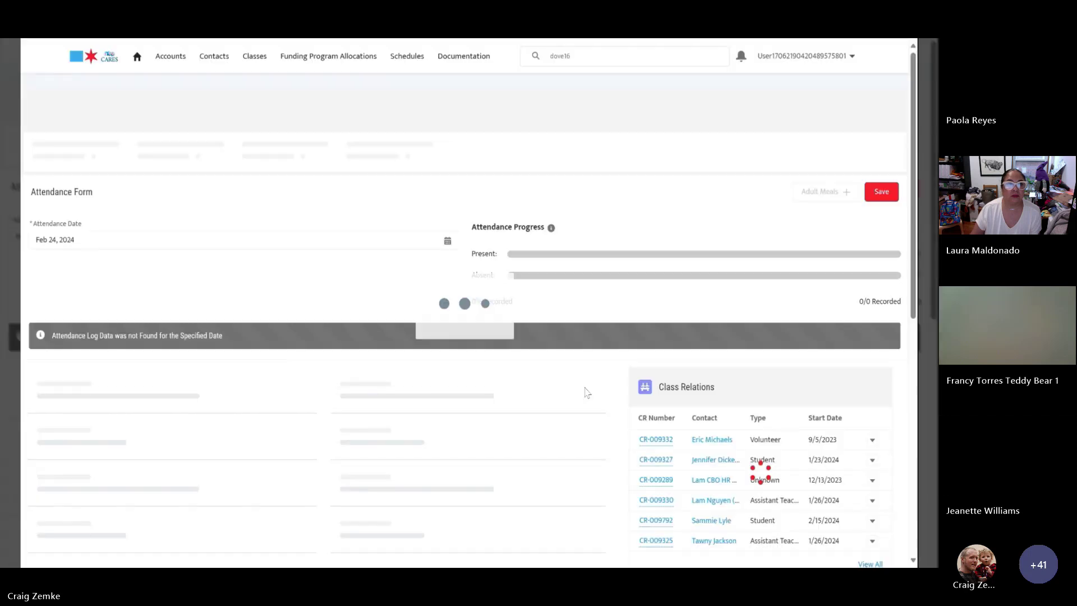
scroll(619, 466, down, 2)
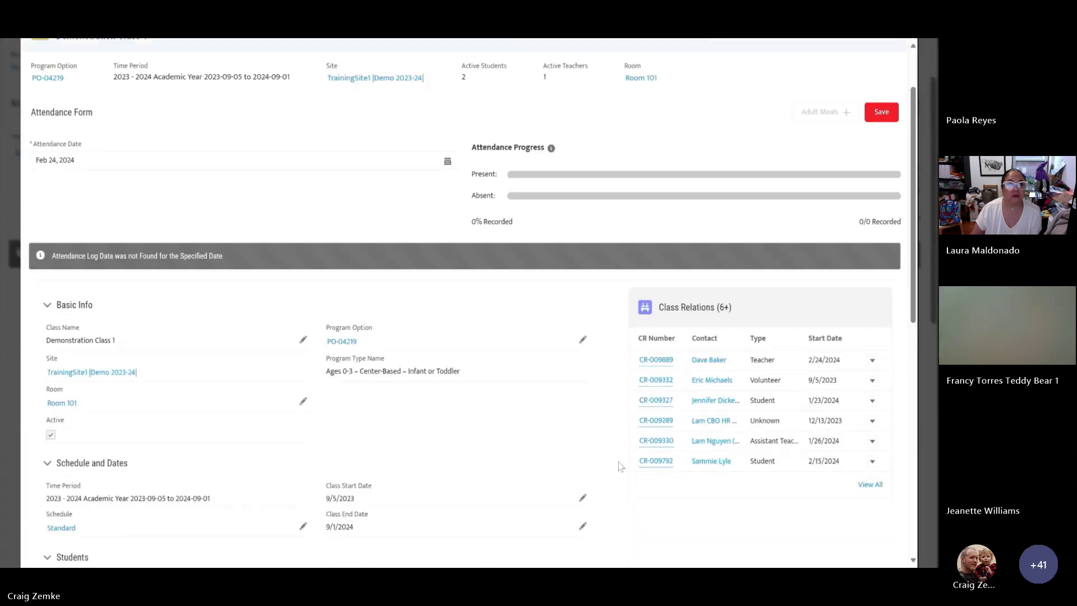
scroll(622, 465, down, 3)
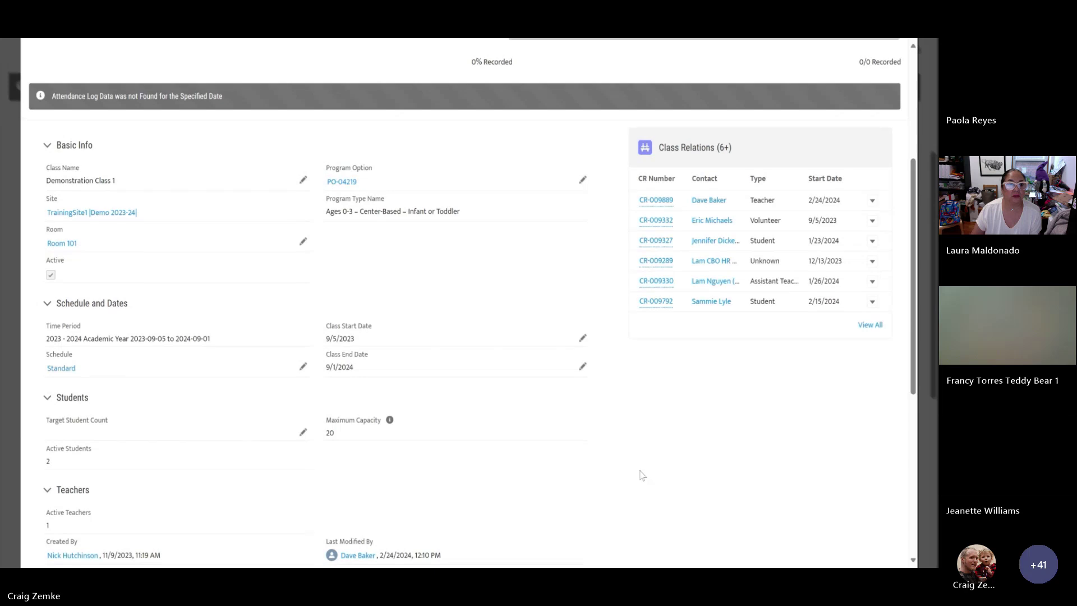
scroll(608, 415, up, 5)
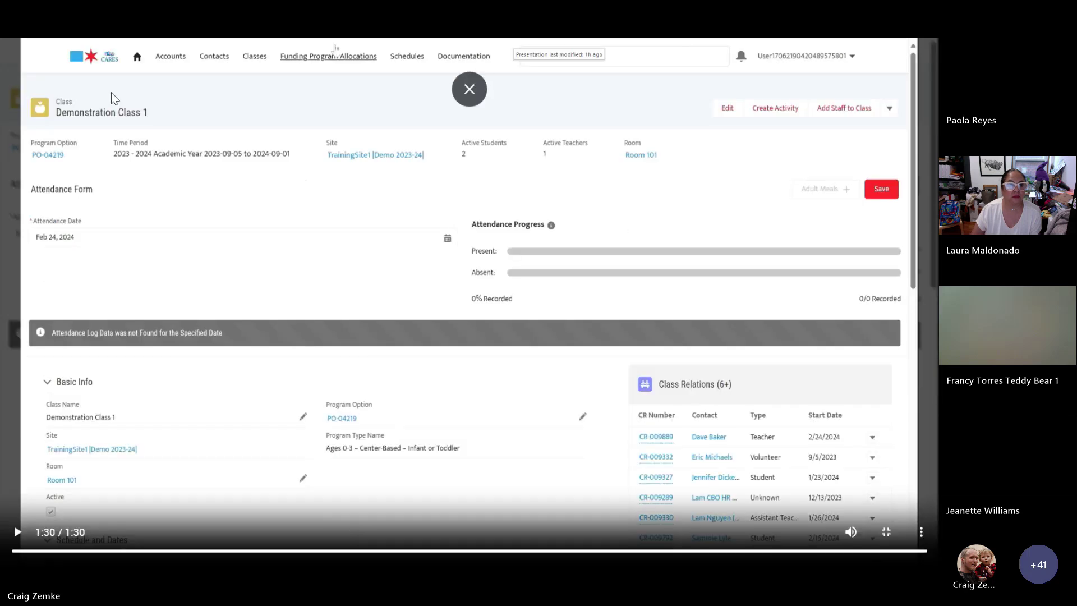
Exit the full-screen video, switch to the presentation, and advance past the "How to Add a Teacher to a Class" slide
click(897, 534)
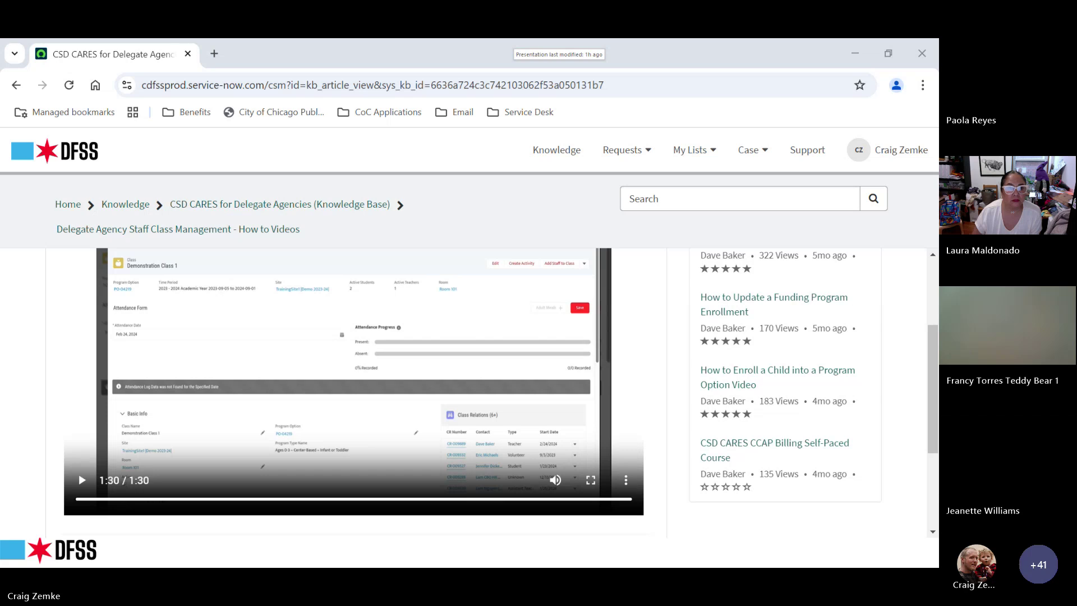
key(super+d)
key(alt+Tab)
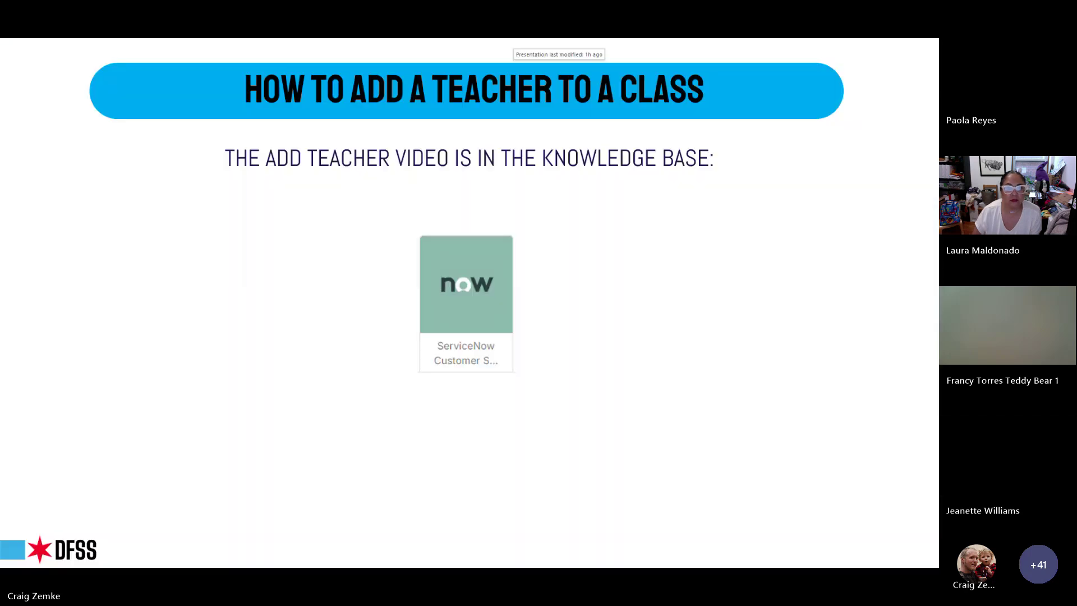
key(Right)
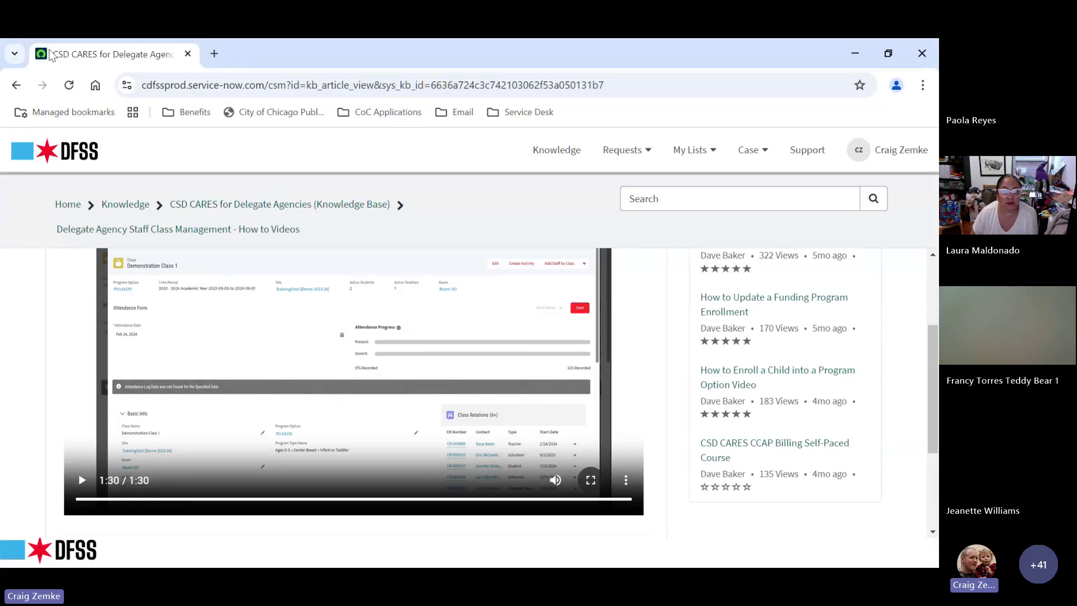
In the CSD CARES for Delegate Agencies knowledge base, open the How to Videos category under Delegate Agency Staff Class Management
click(215, 206)
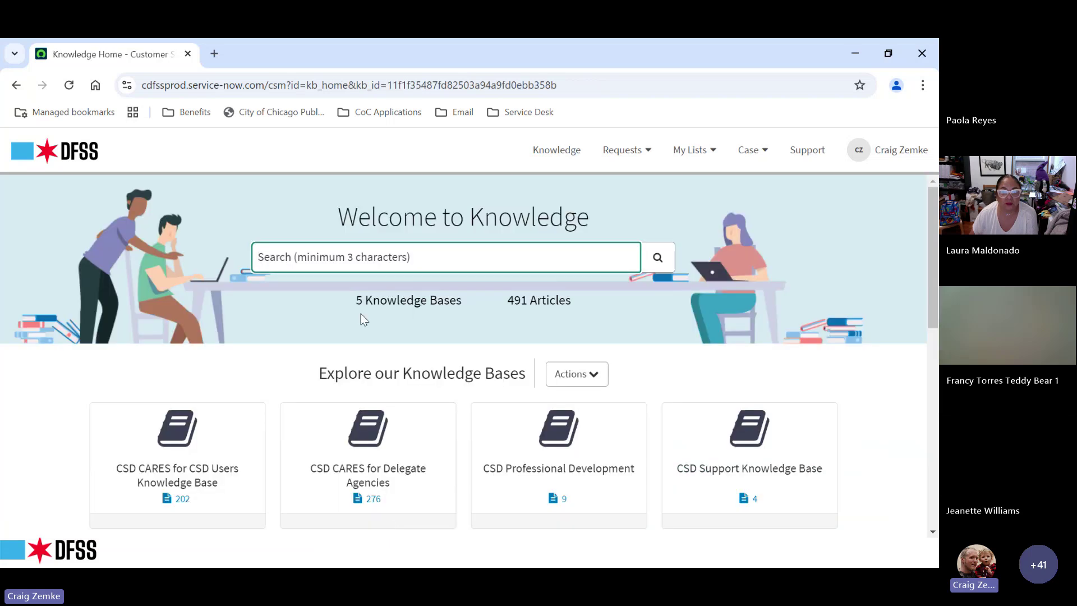
scroll(125, 322, down, 3)
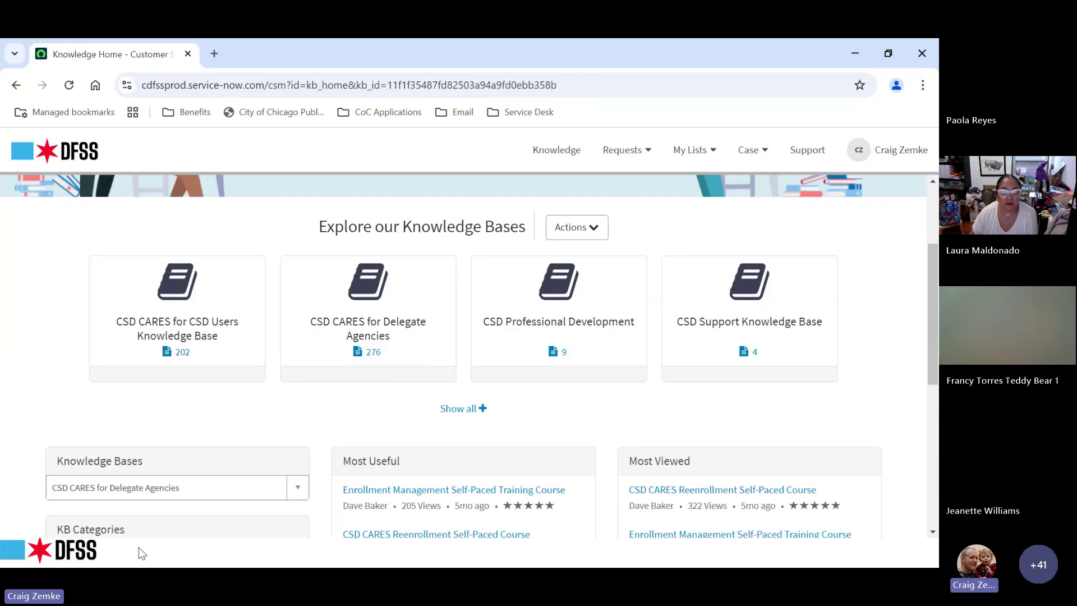
scroll(134, 465, down, 4)
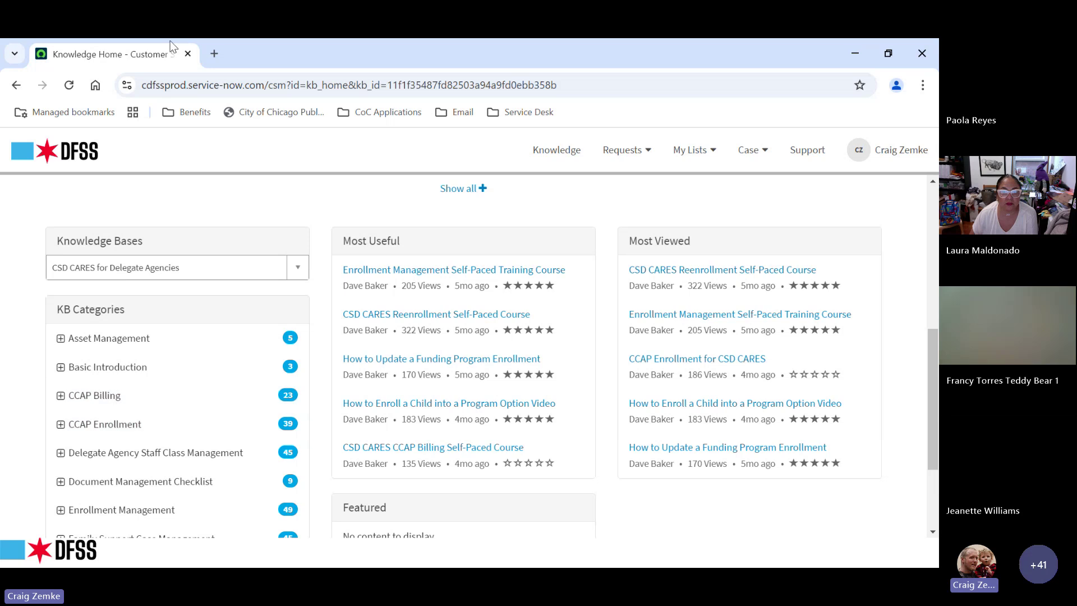
scroll(259, 411, down, 2)
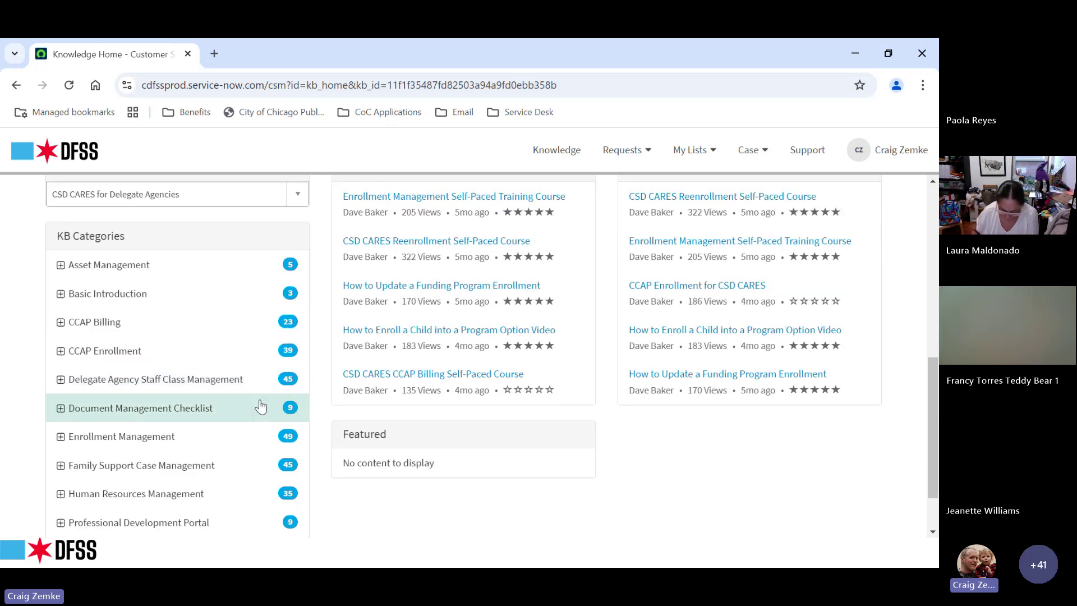
scroll(259, 412, down, 1)
scroll(259, 412, down, 1)
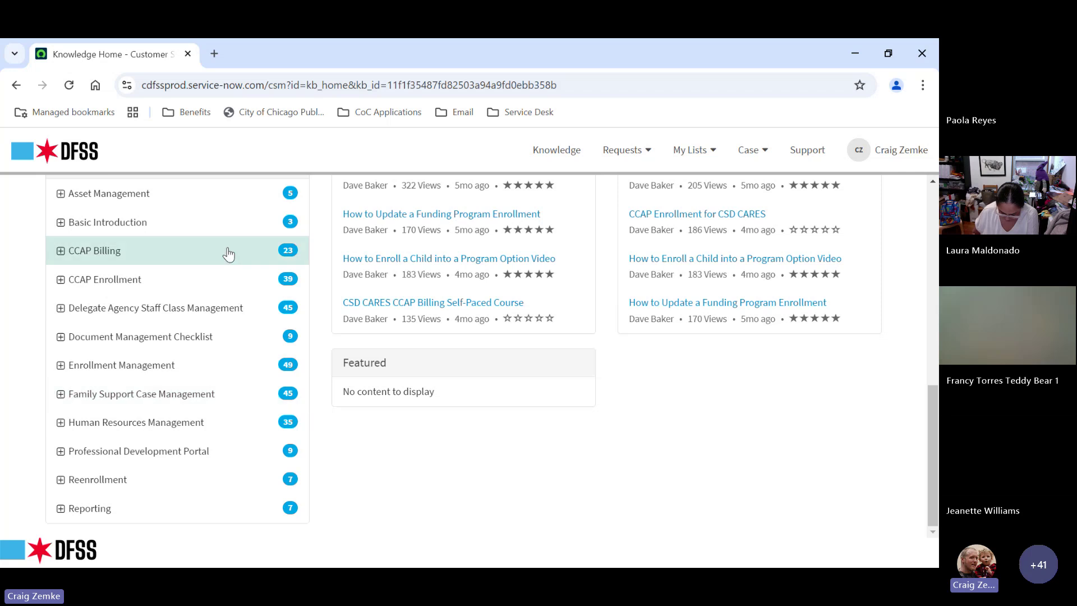
click(60, 308)
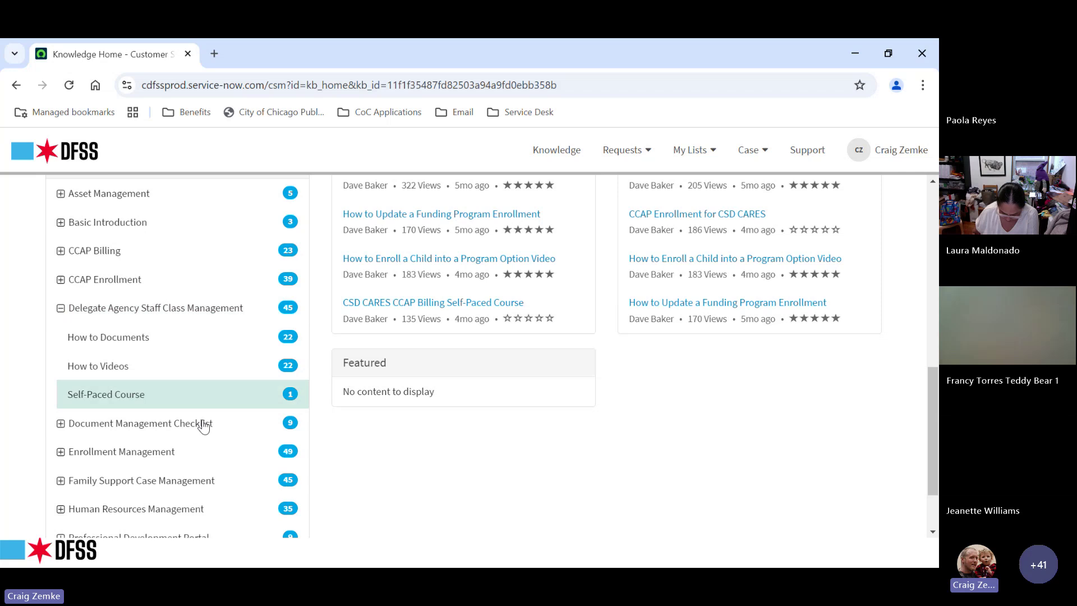
click(188, 375)
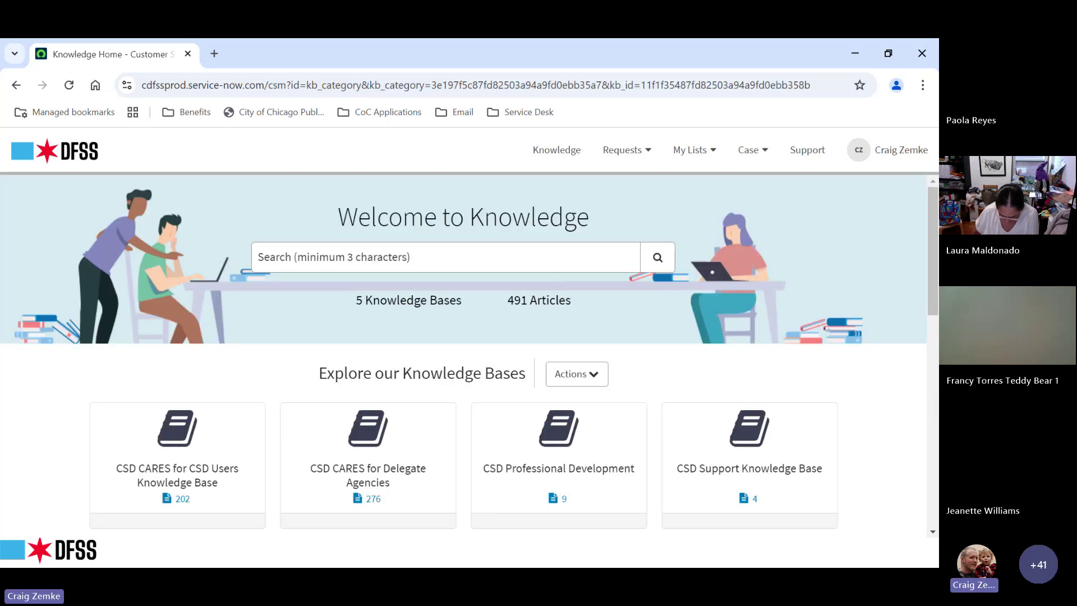
Open the "How to Add a Child to a Class Video" article and play its video in full screen
scroll(406, 379, down, 4)
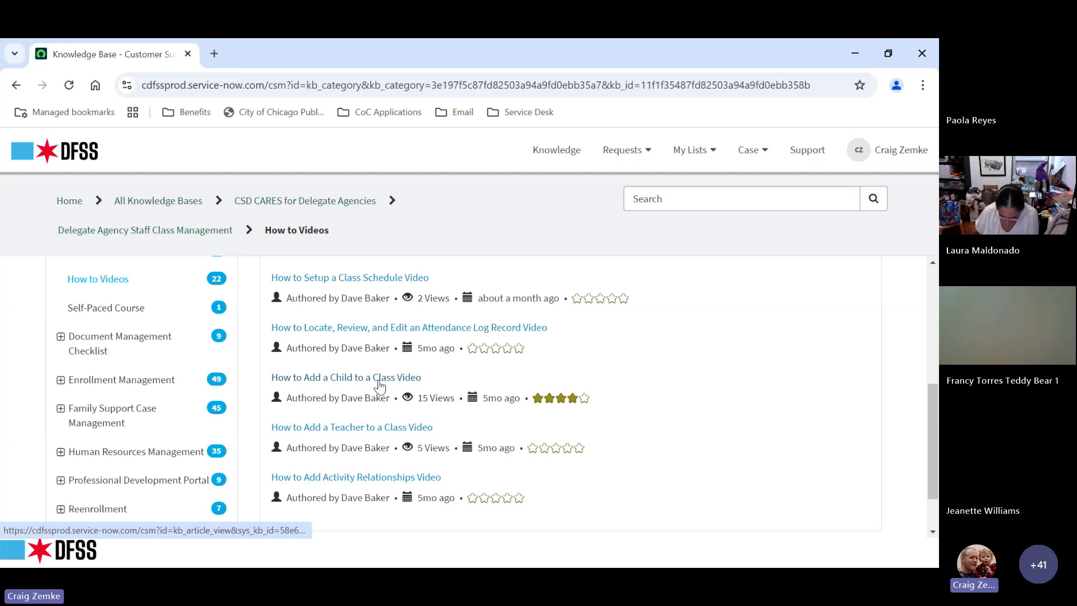
click(414, 379)
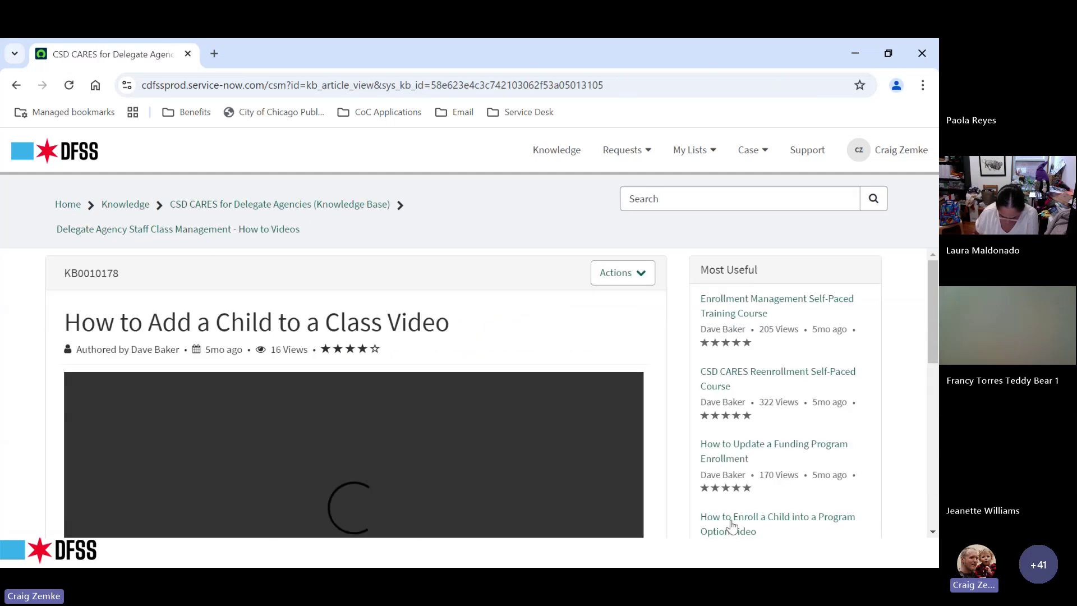
scroll(649, 482, down, 4)
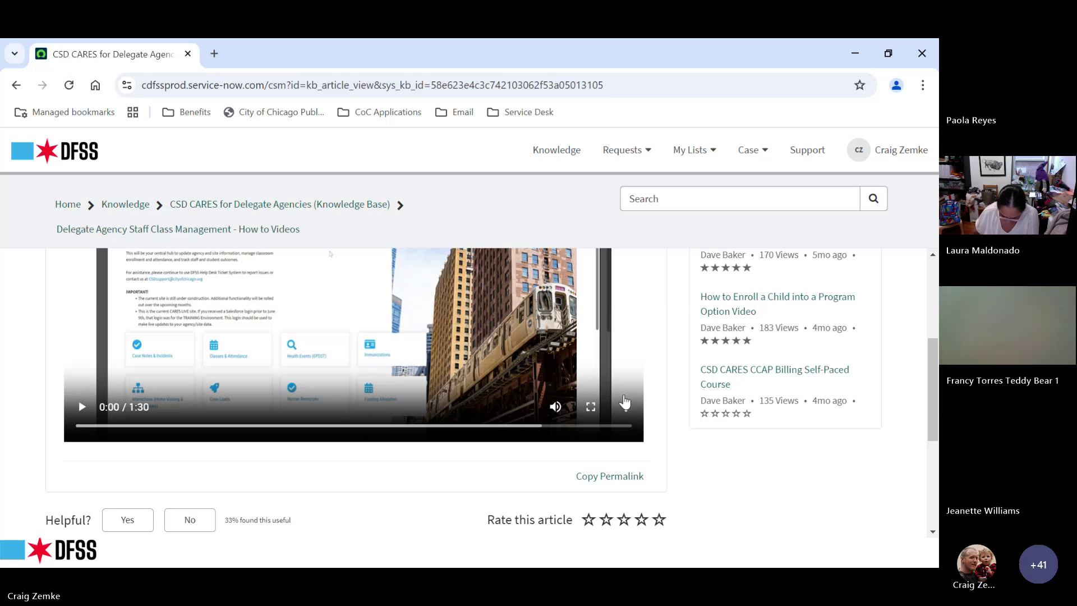
click(589, 409)
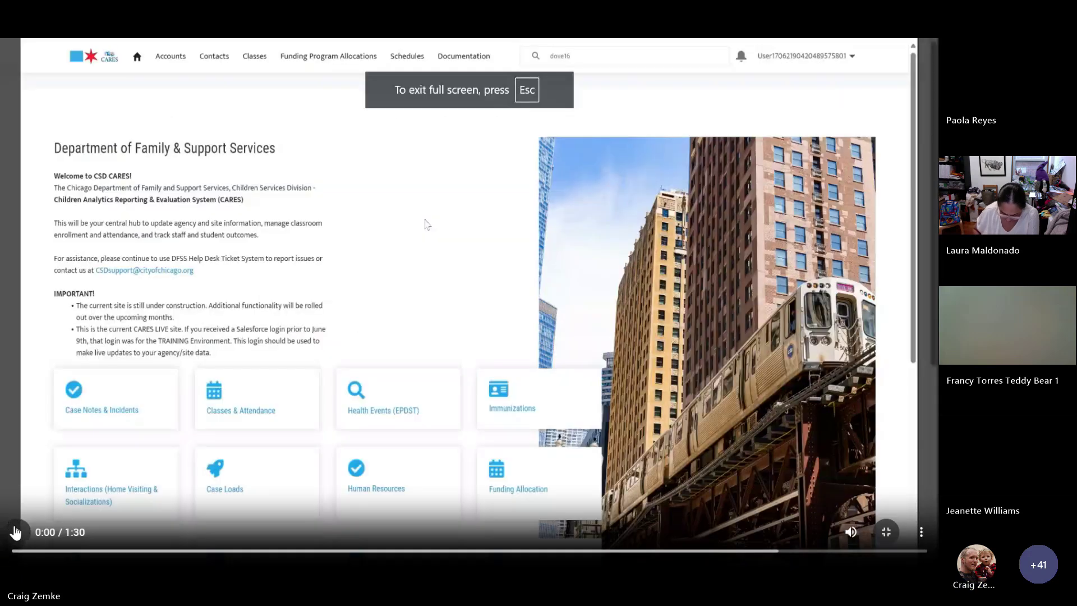
click(15, 532)
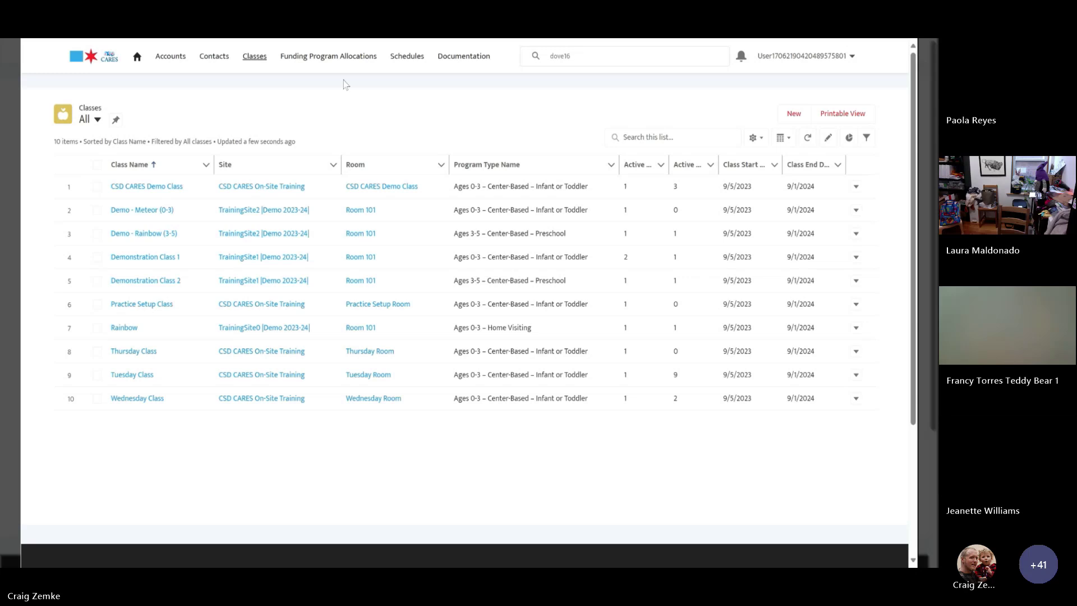
Open Demonstration Class 1 and add the second listed student, keeping the start date Feb 24, 2024 and end date Sep 1, 2024
click(147, 258)
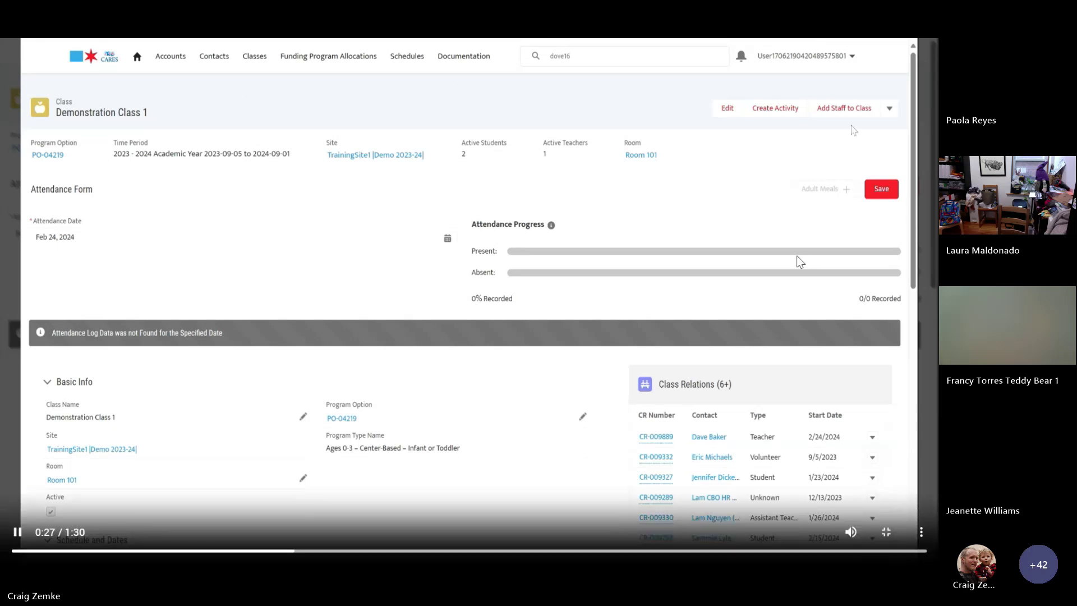
click(889, 112)
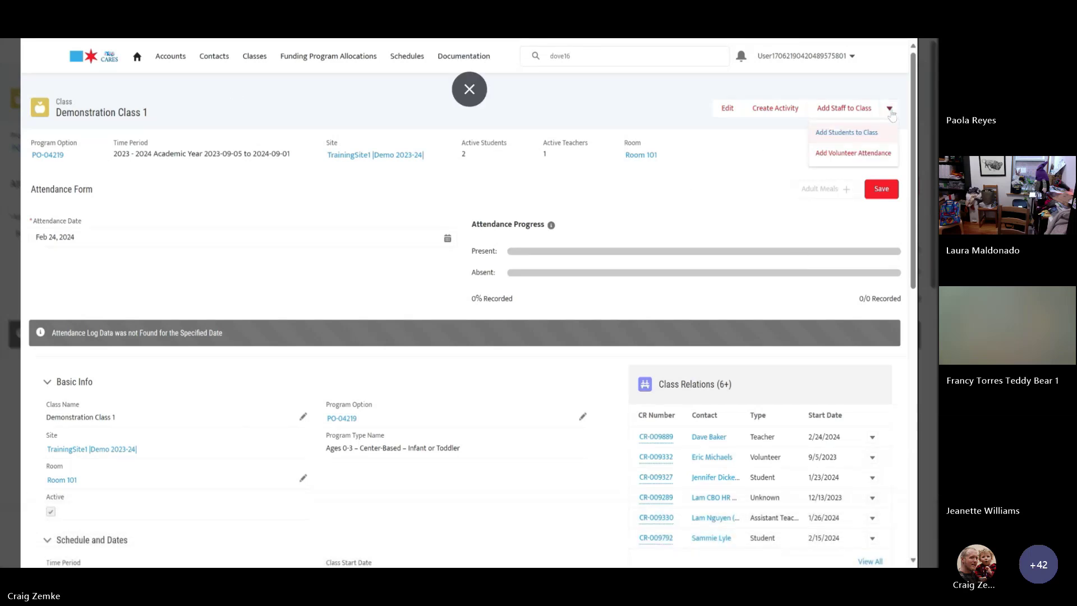
click(857, 134)
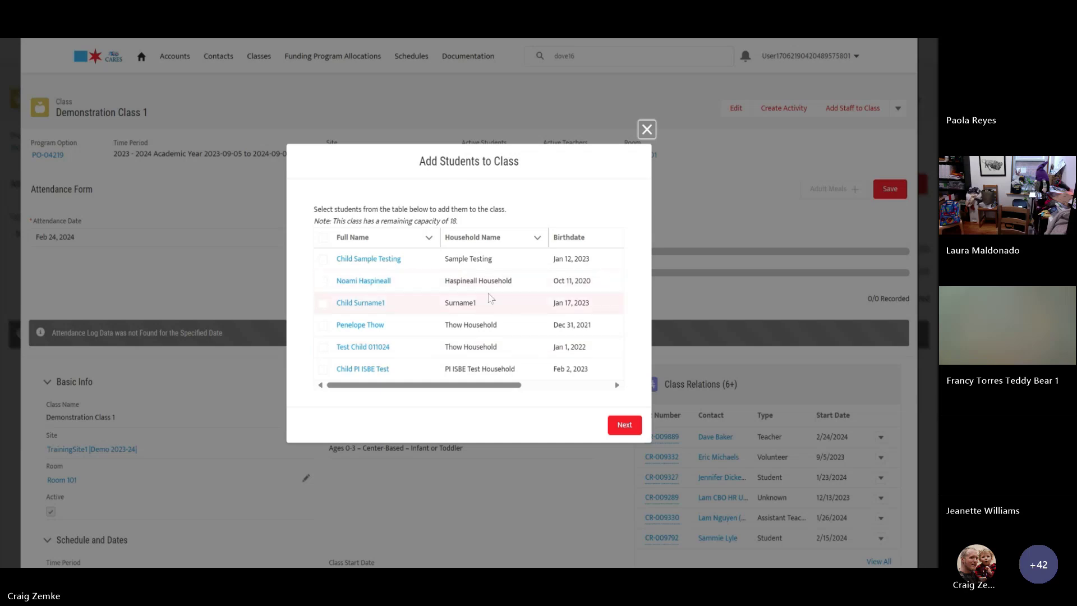
click(323, 282)
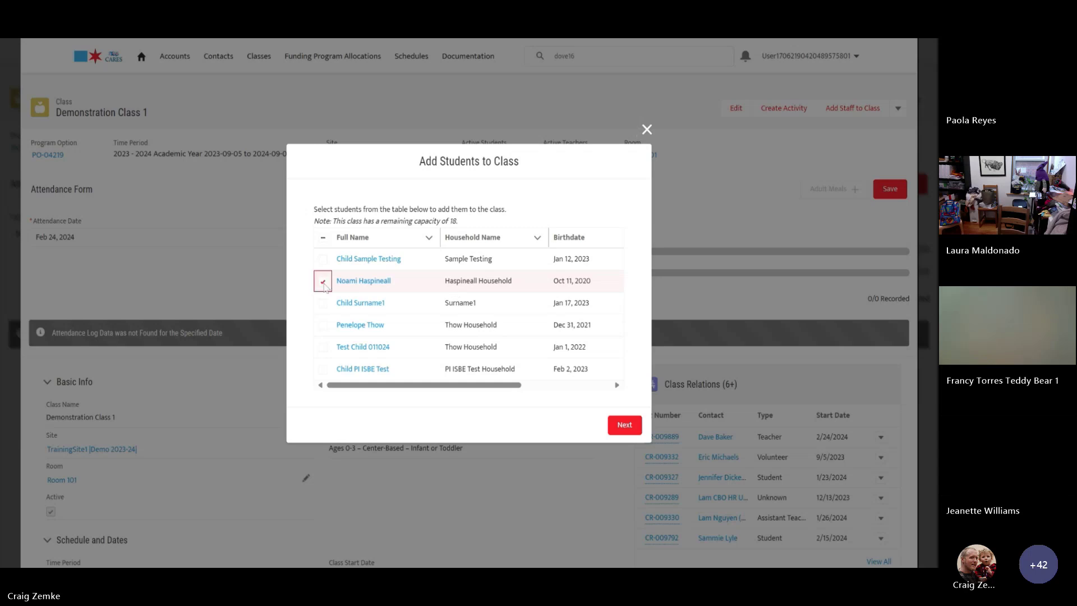
click(638, 431)
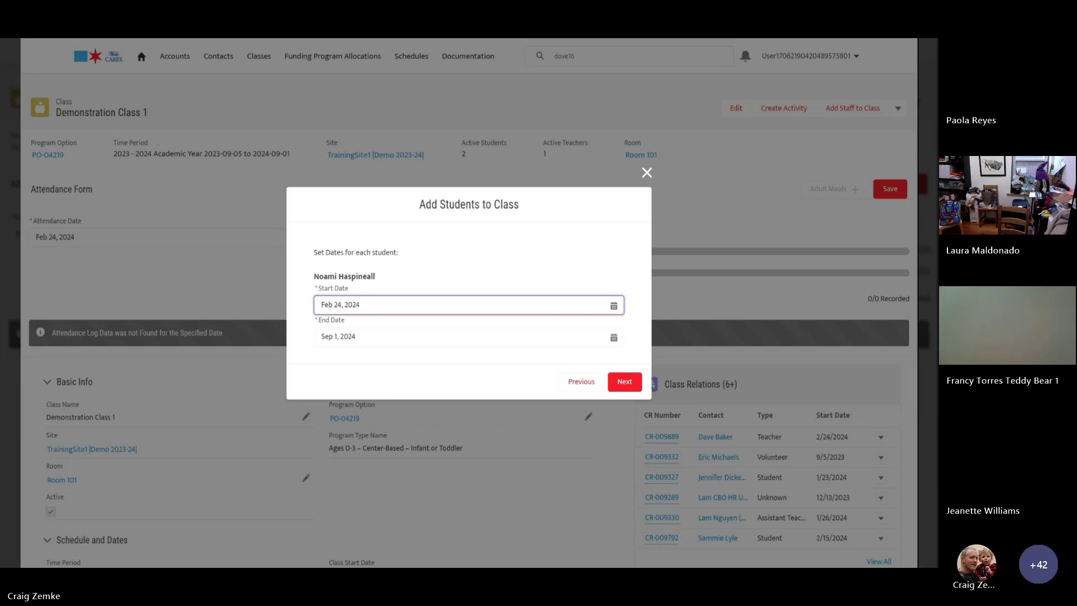
click(625, 385)
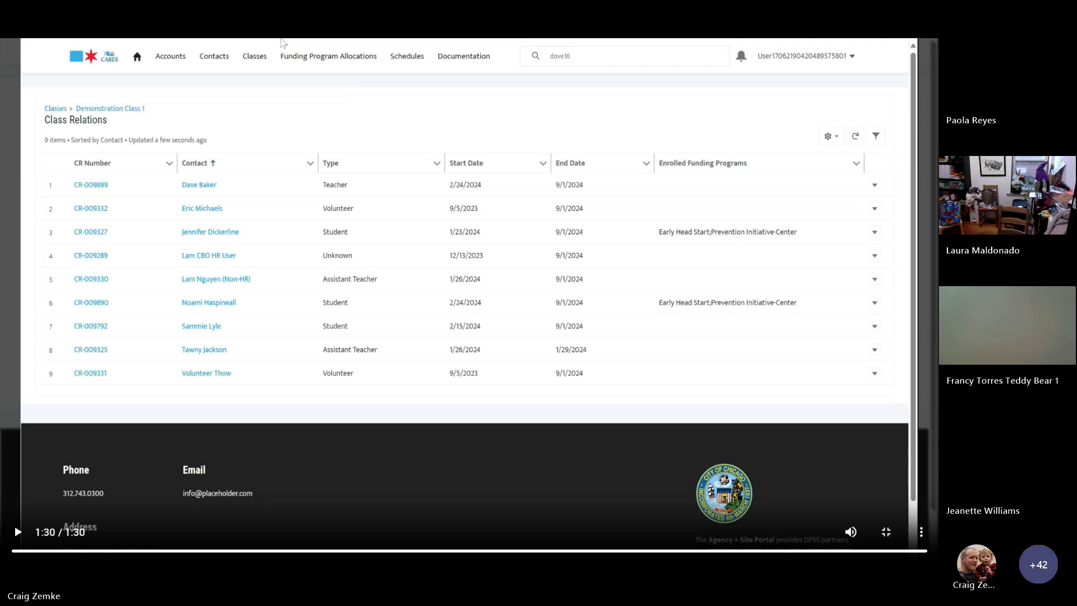
Switch to the presentation and advance through the Attendance slides to the one on filtering the Classes list
key(alt+Tab)
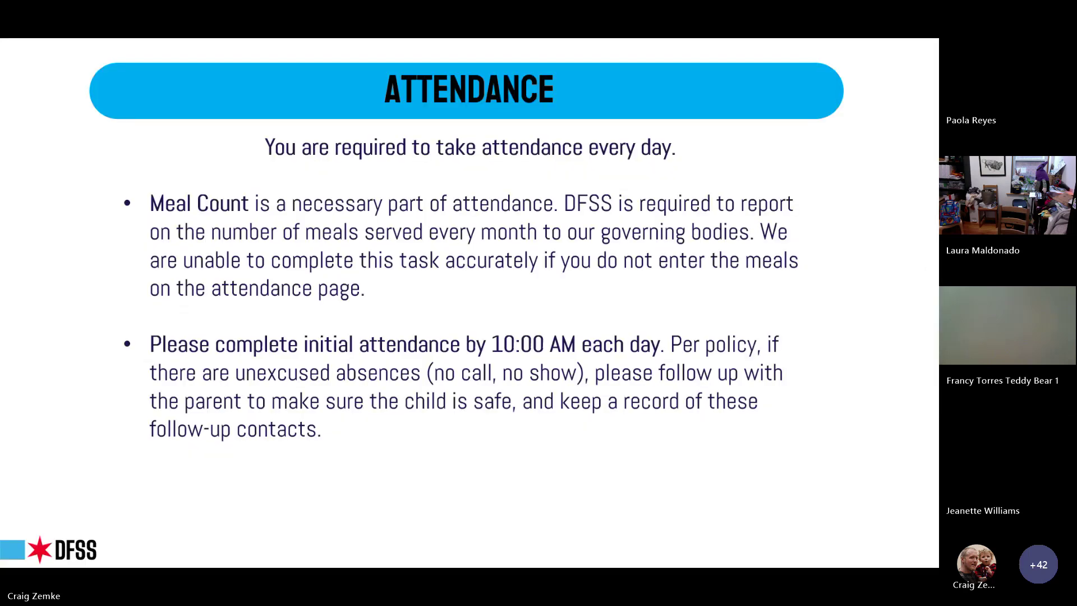
key(Right)
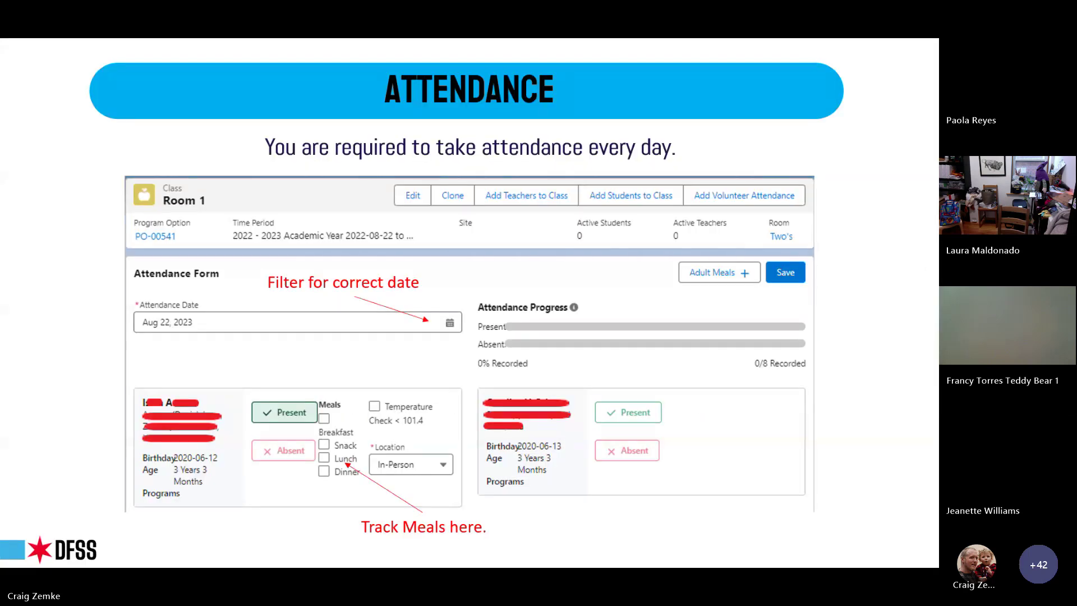
key(Right)
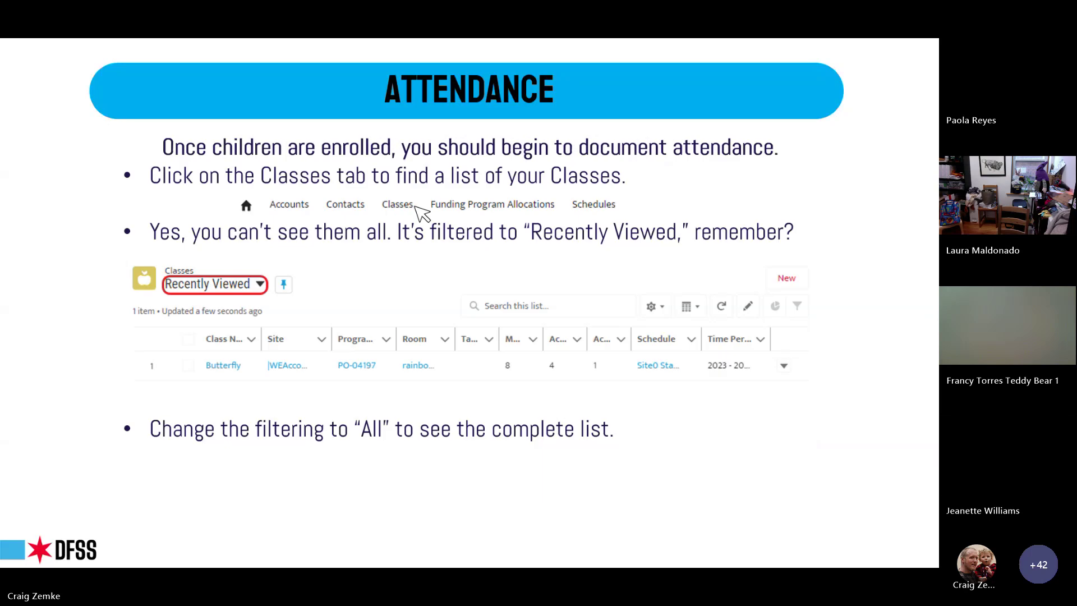
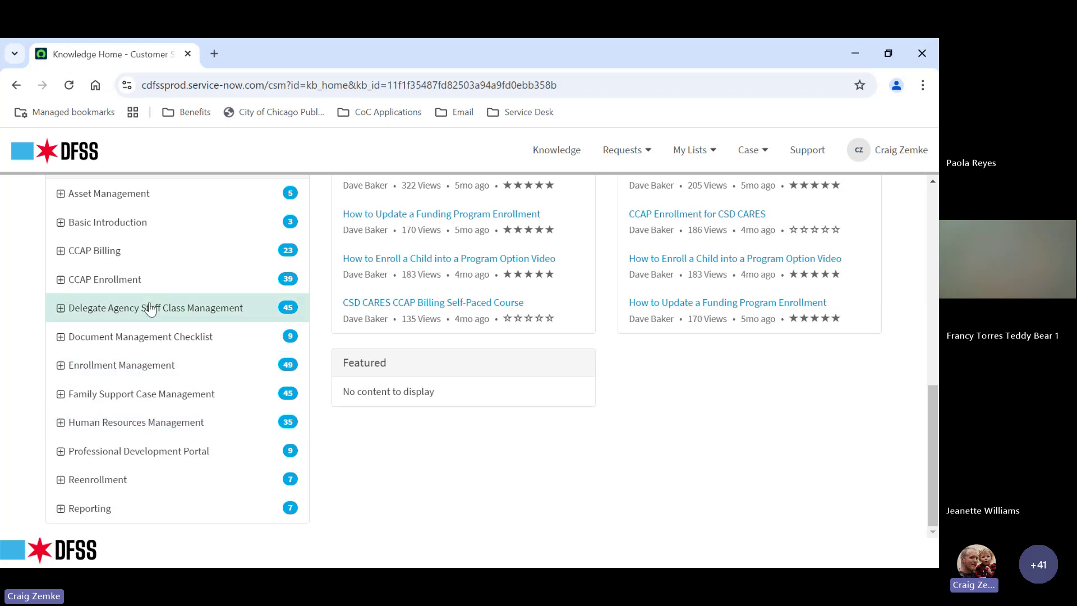
Open the How to Videos category under Family Support Case Management and browse its articles
click(62, 394)
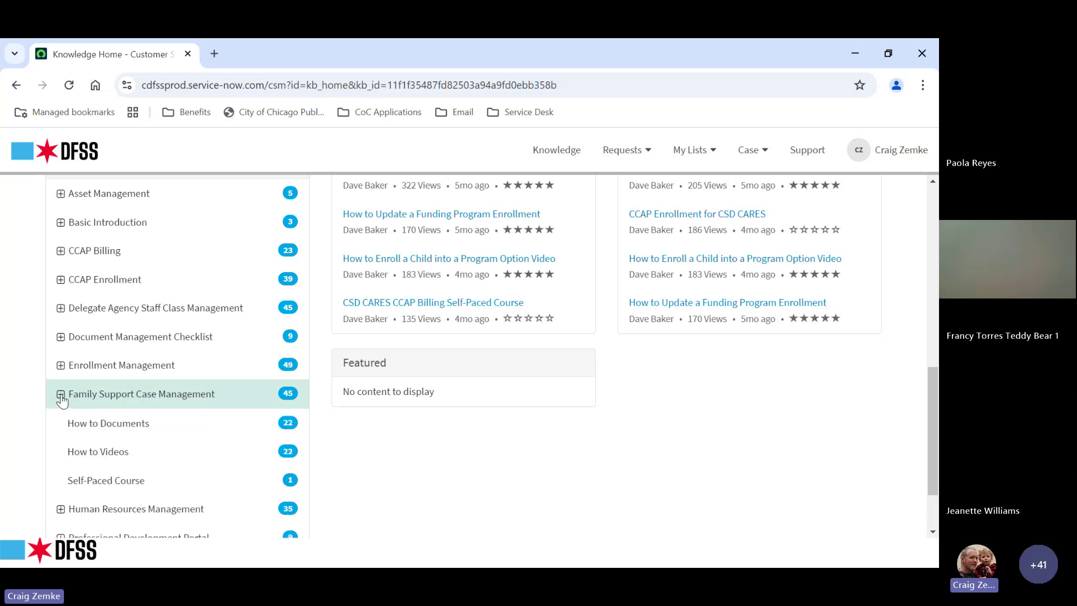
click(123, 455)
scroll(567, 403, down, 2)
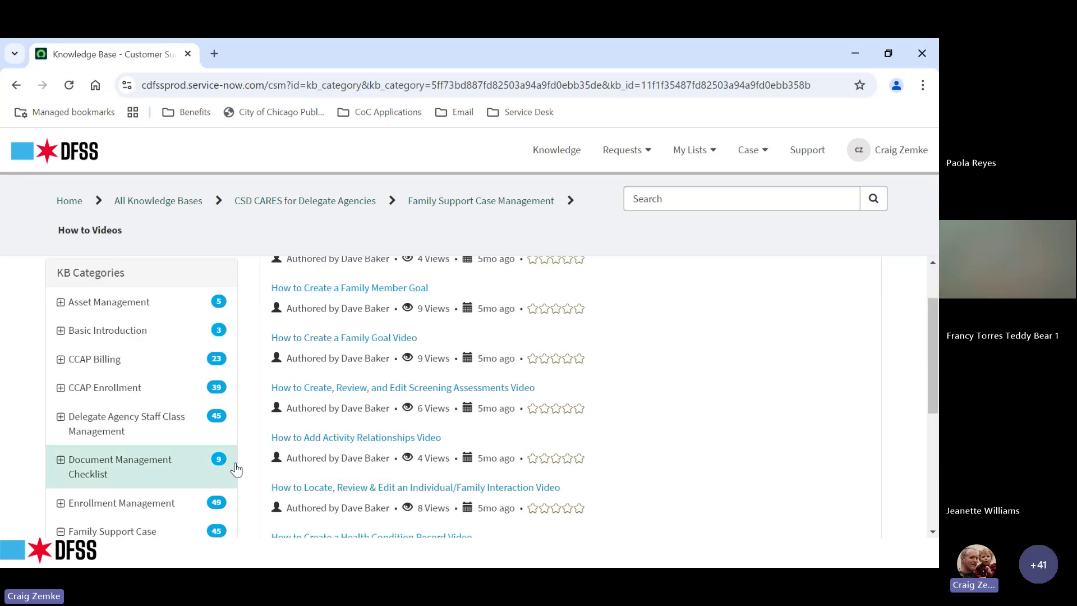
scroll(233, 469, down, 2)
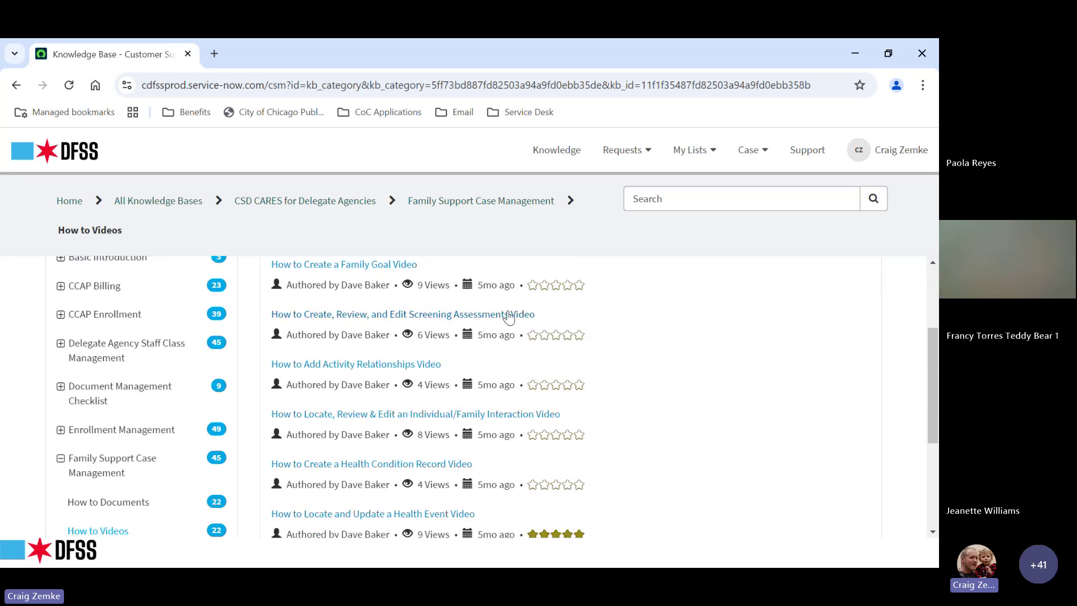
Open the "How to Locate, Review & Edit an Individual/Family Interaction Video" article and play its video in full screen
scroll(513, 325, down, 2)
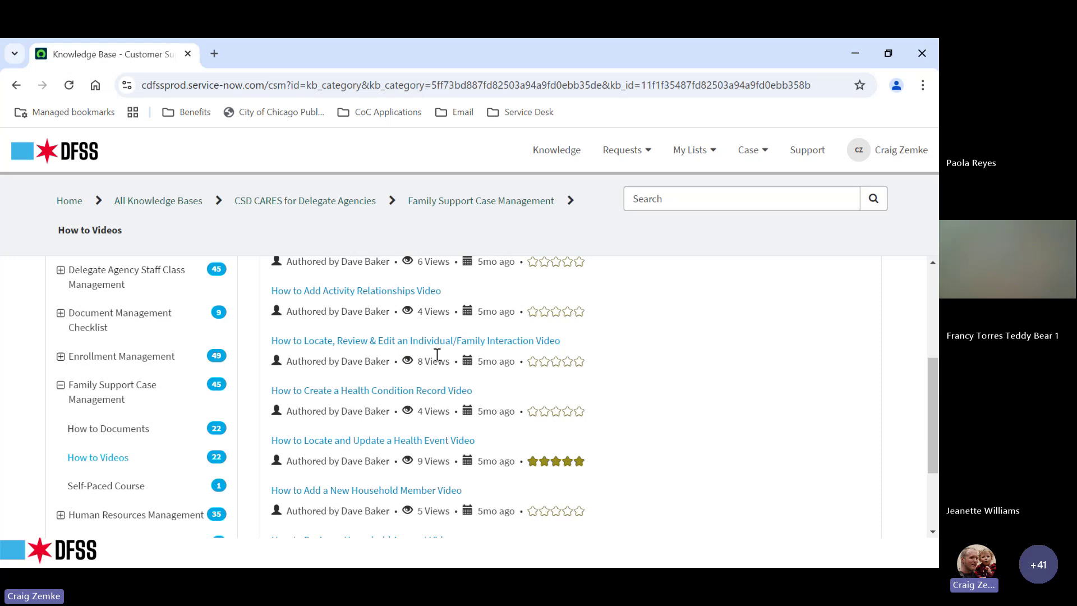
click(376, 349)
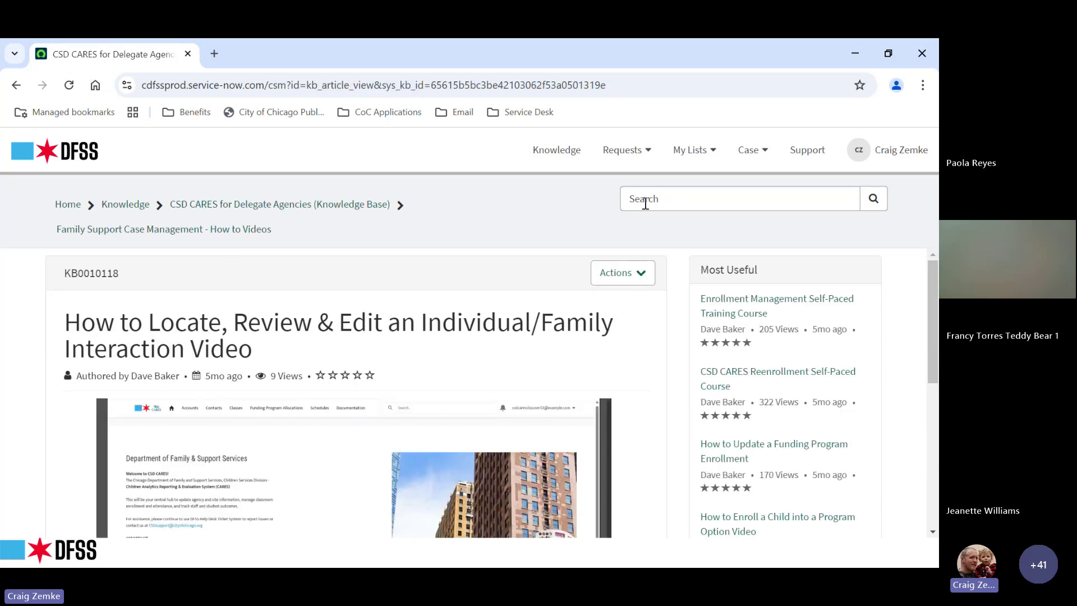
scroll(653, 390, down, 3)
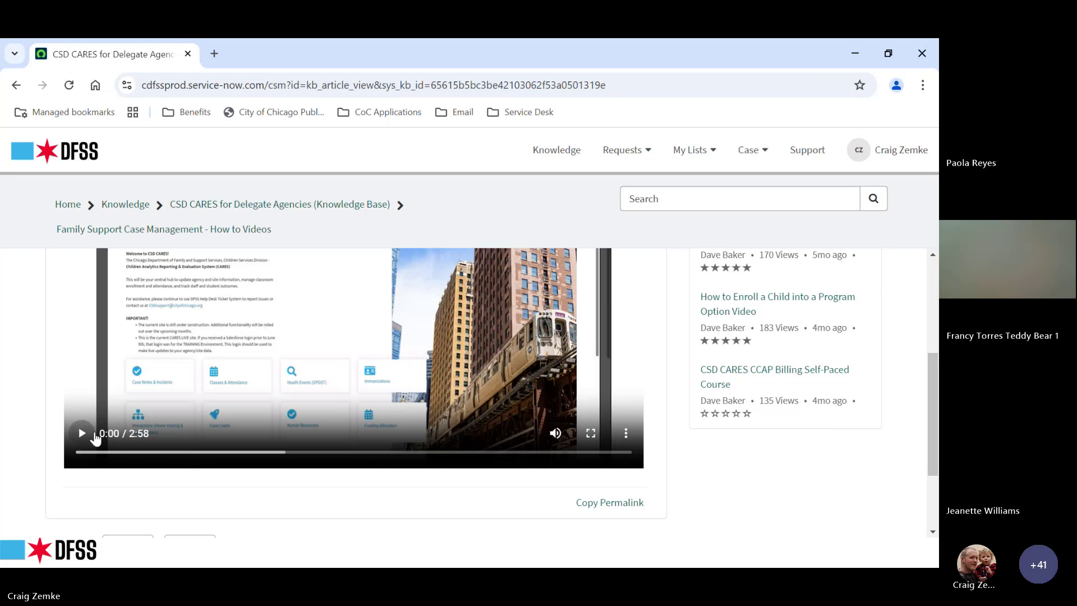
click(82, 434)
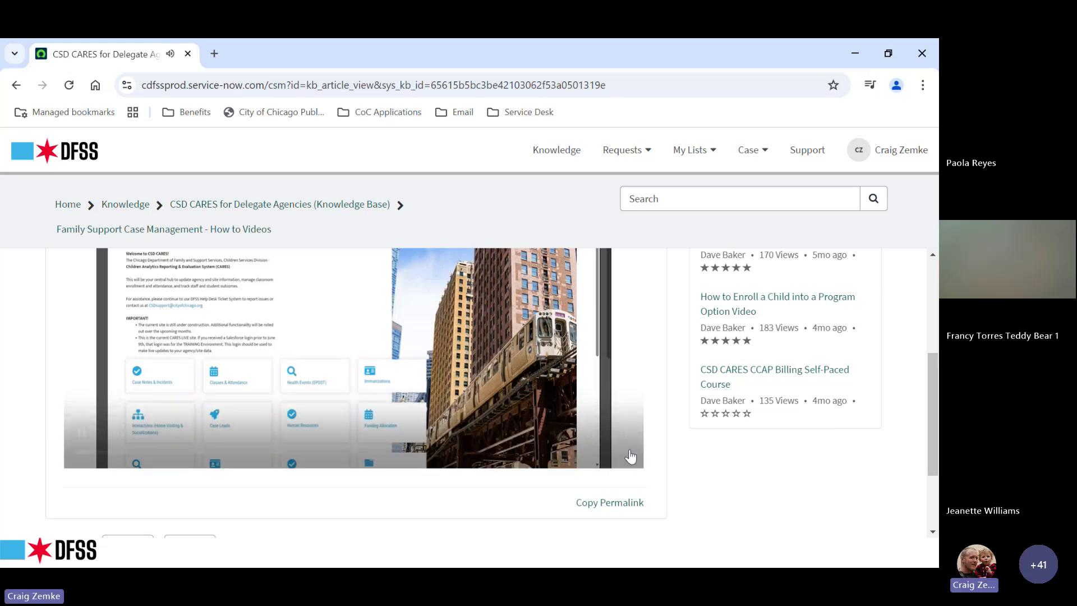
click(590, 433)
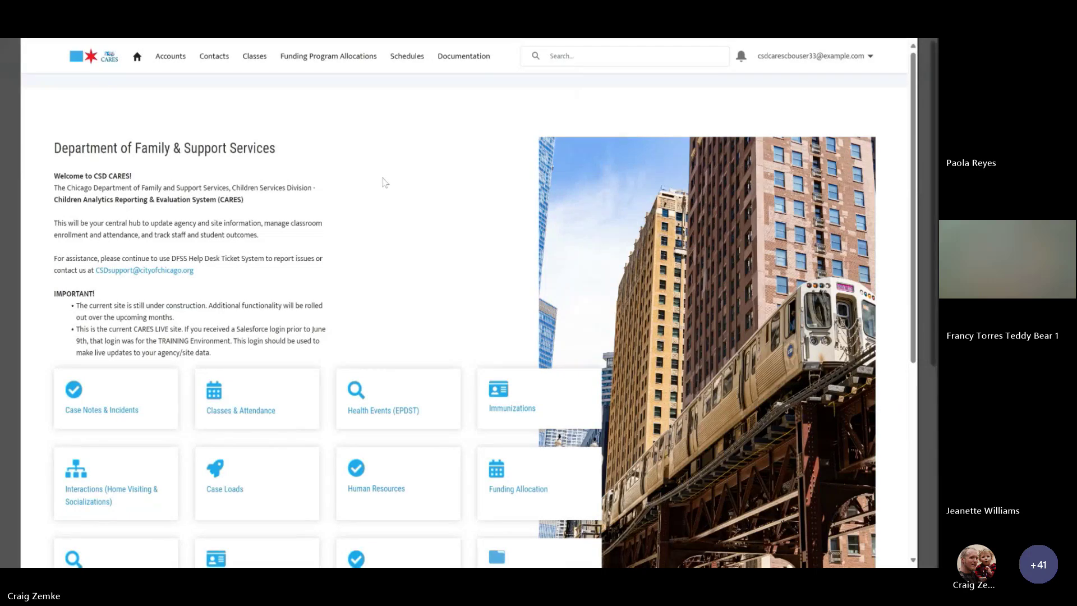
Open the Contacts list in the Children list view, and pause and resume the video on the list of children
click(214, 56)
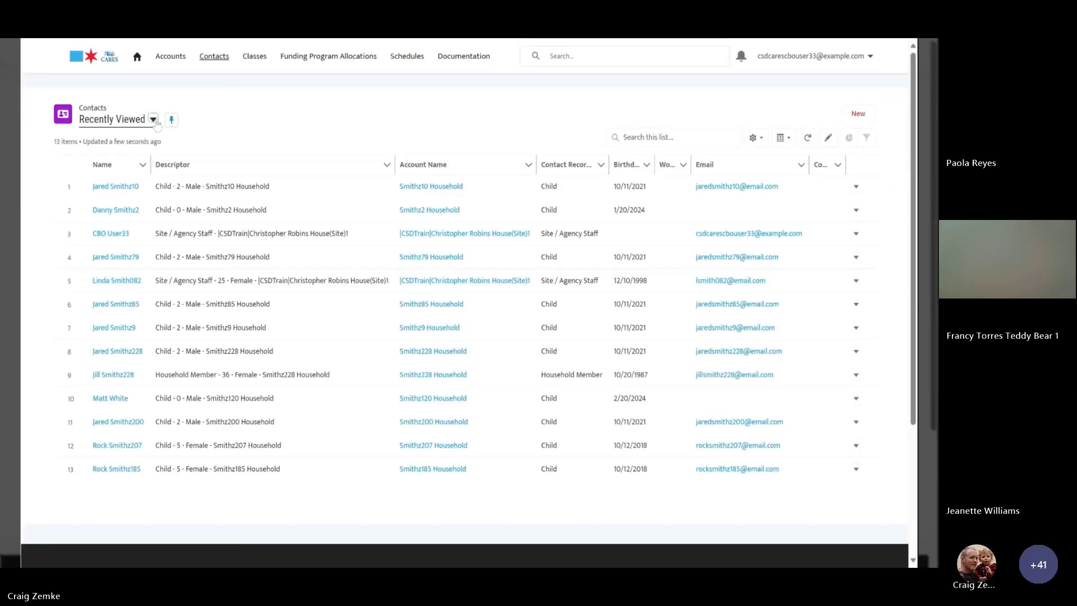
click(145, 124)
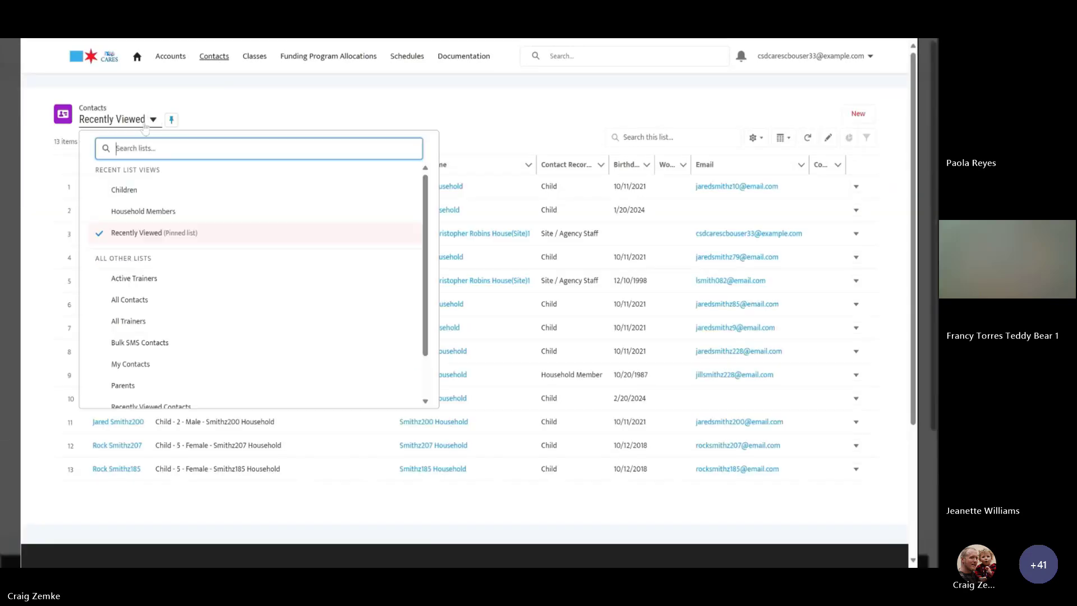
click(124, 190)
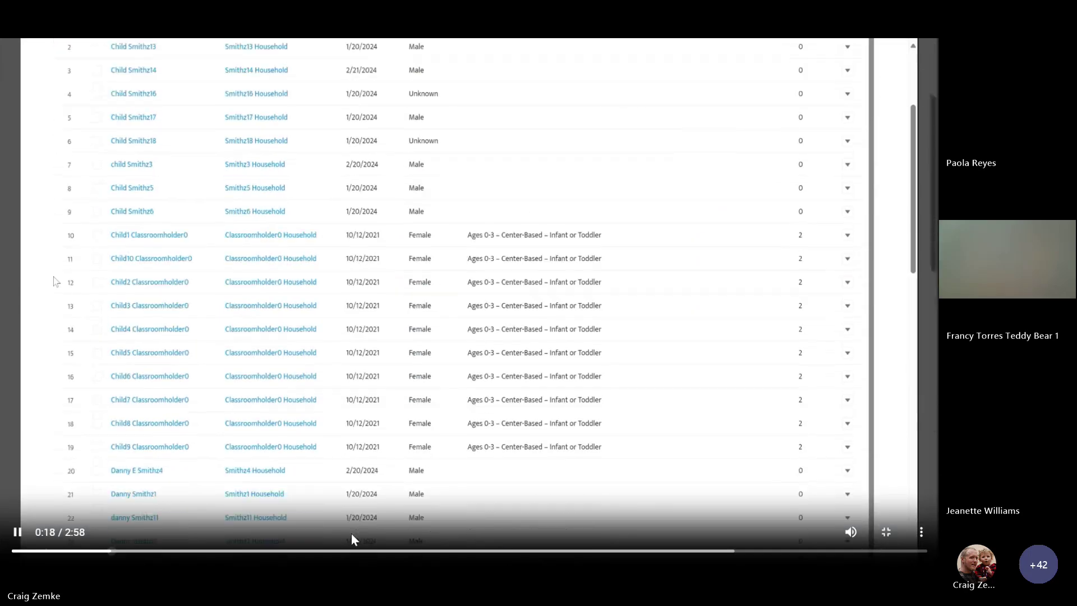
click(17, 533)
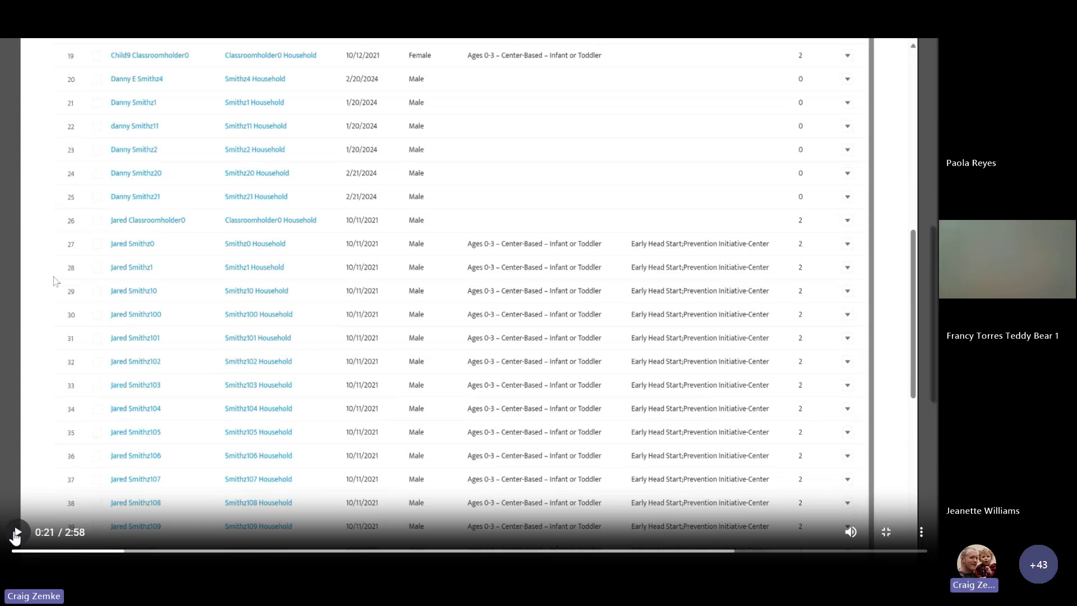
click(17, 533)
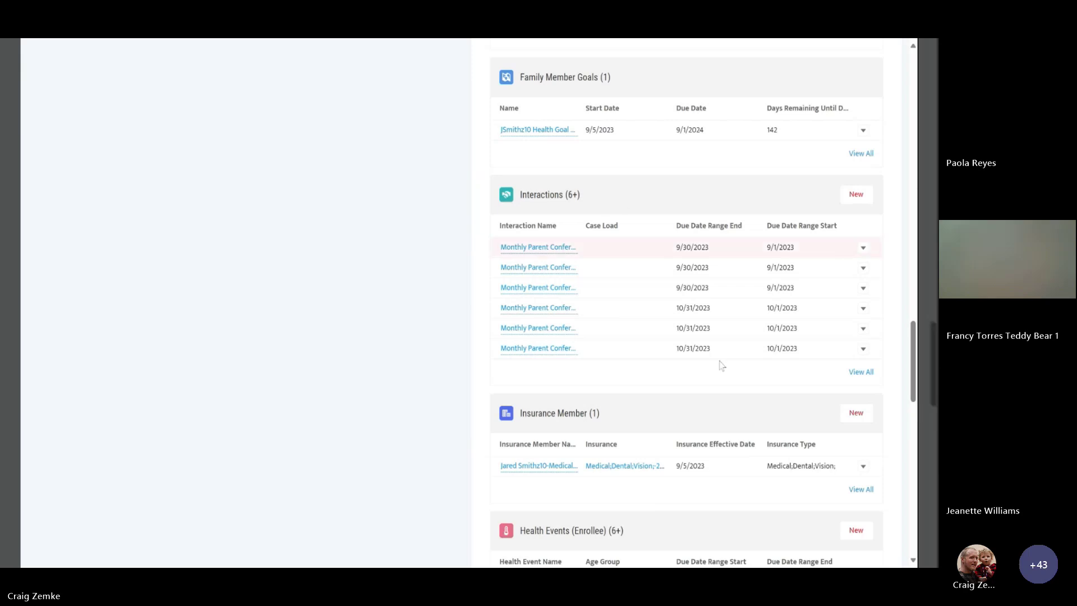
View all of the child's Interactions and open the Monthly Parent Conference / Meeting, 4/1/24 to 4/30/24 record
click(859, 372)
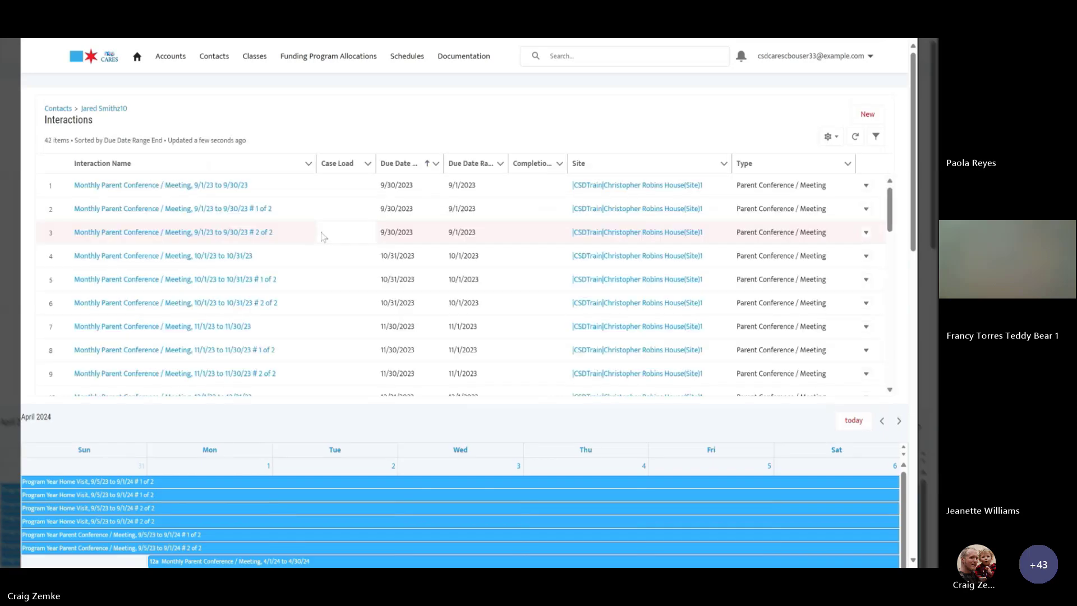
scroll(334, 249, down, 2)
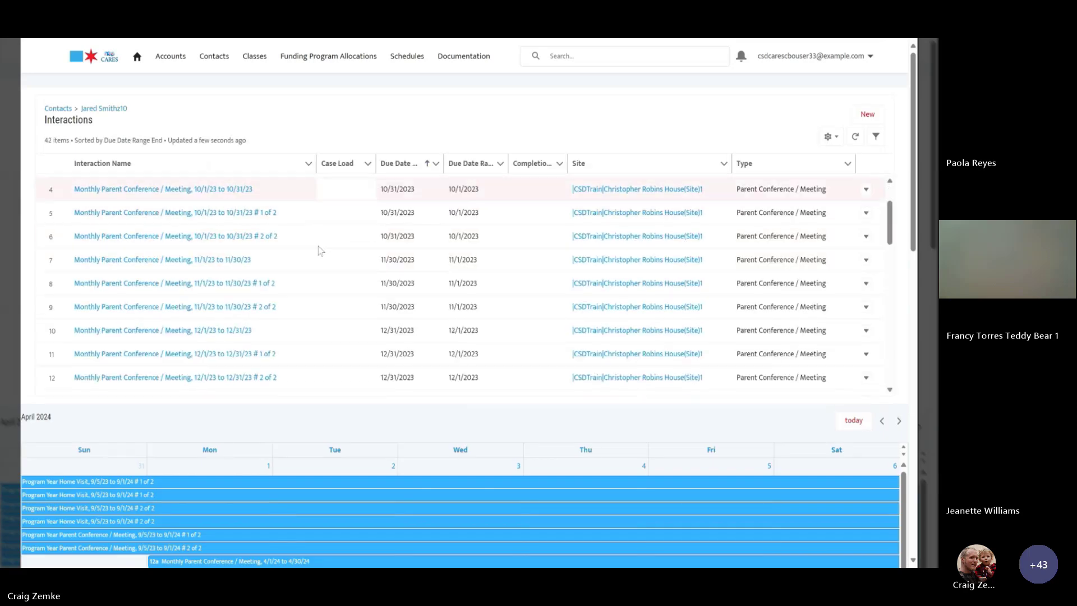
scroll(319, 250, down, 5)
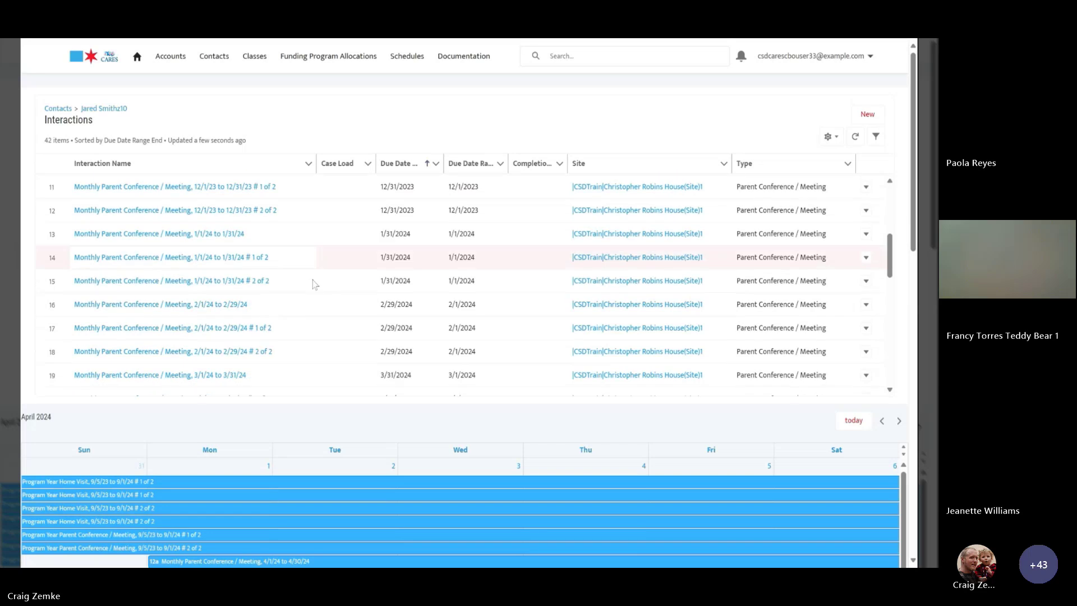
scroll(315, 285, down, 2)
scroll(313, 284, down, 2)
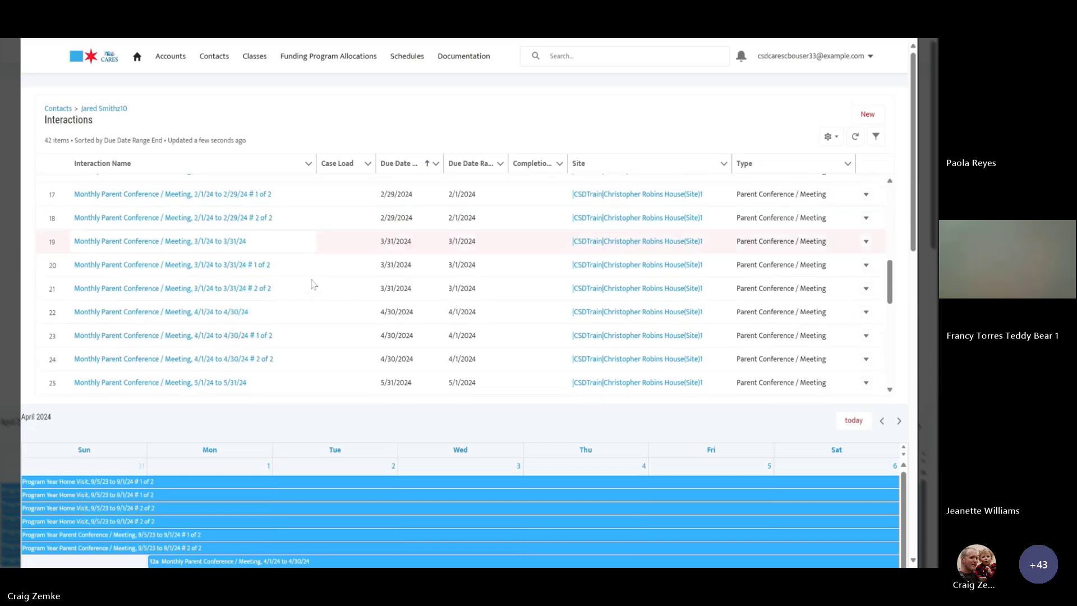
scroll(313, 285, down, 1)
scroll(314, 285, down, 1)
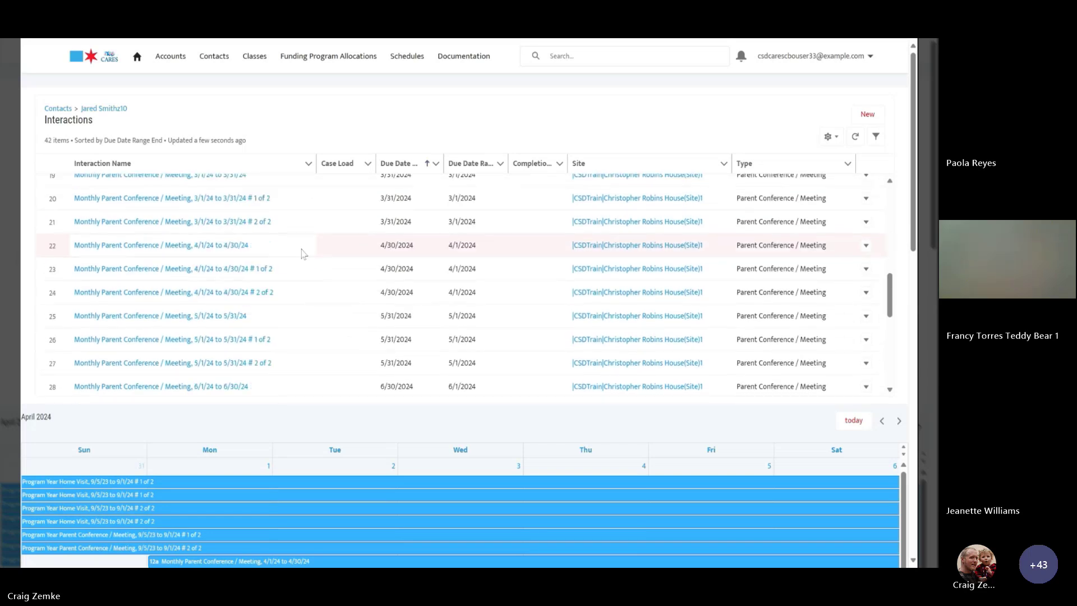
click(194, 247)
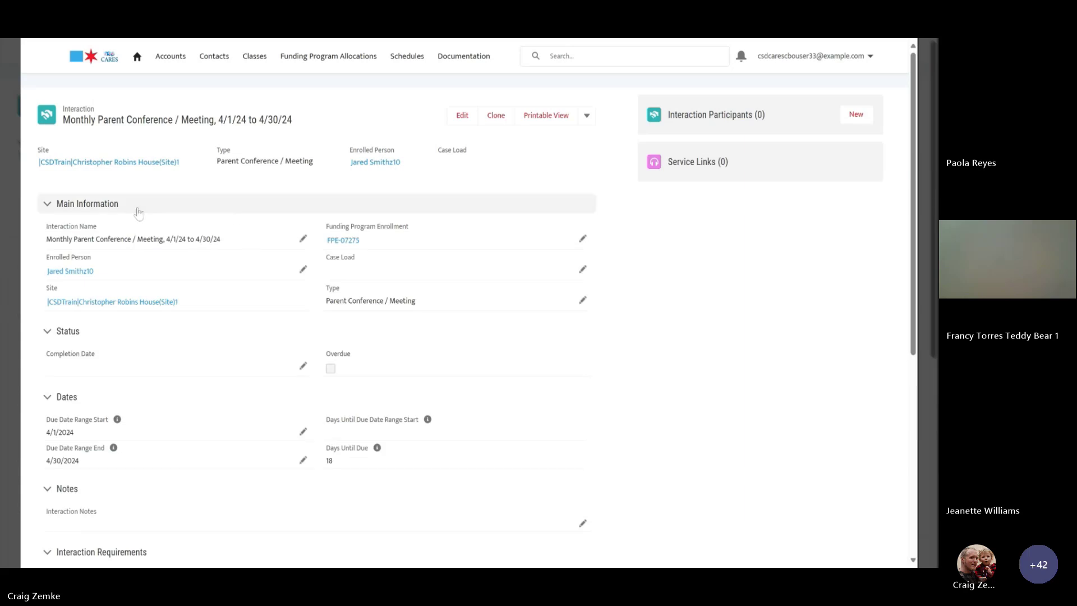
Review the interaction's details and add the first two listed household members as its participants through Manage Participants
scroll(109, 256, down, 1)
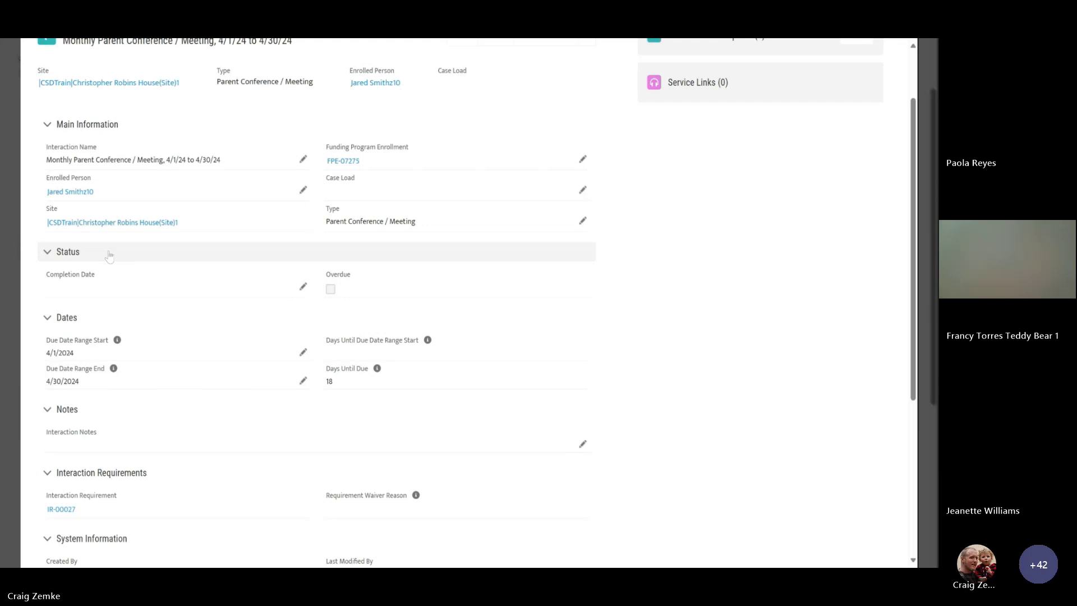
scroll(109, 256, down, 1)
scroll(193, 248, down, 2)
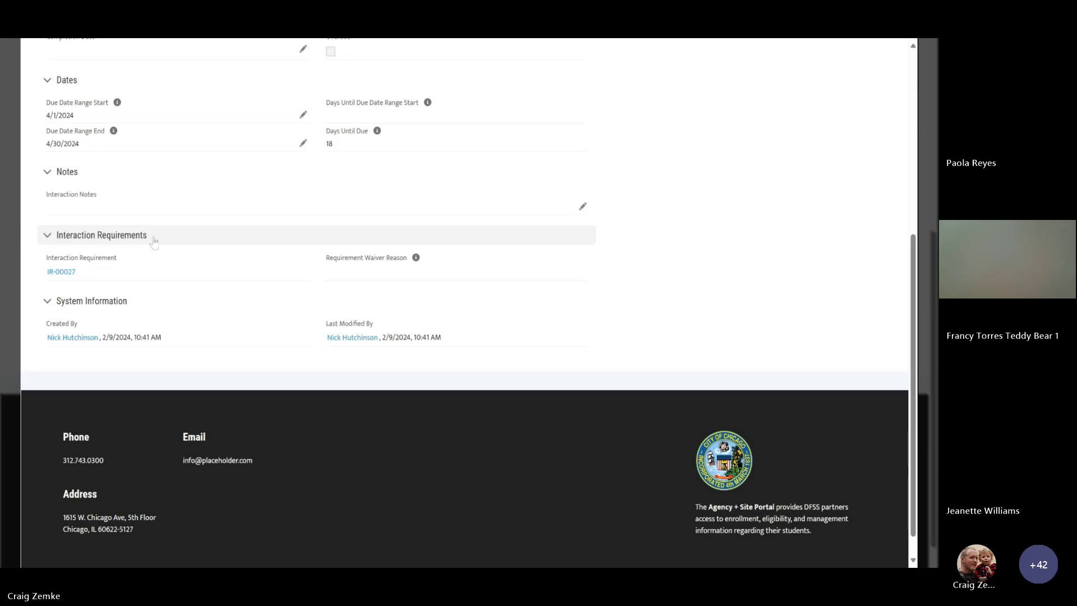
scroll(702, 290, up, 4)
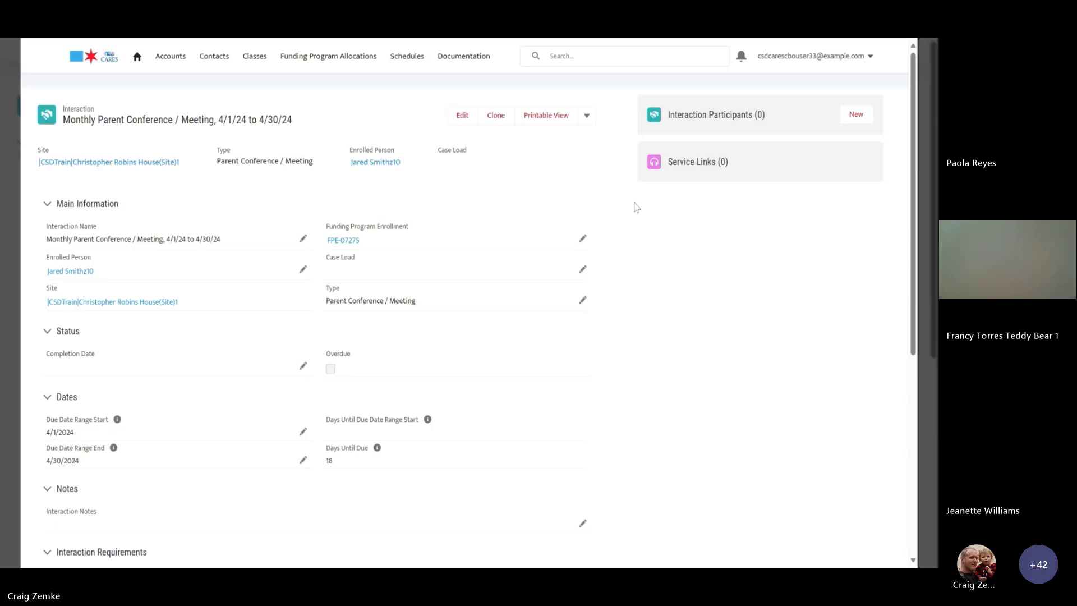
click(589, 122)
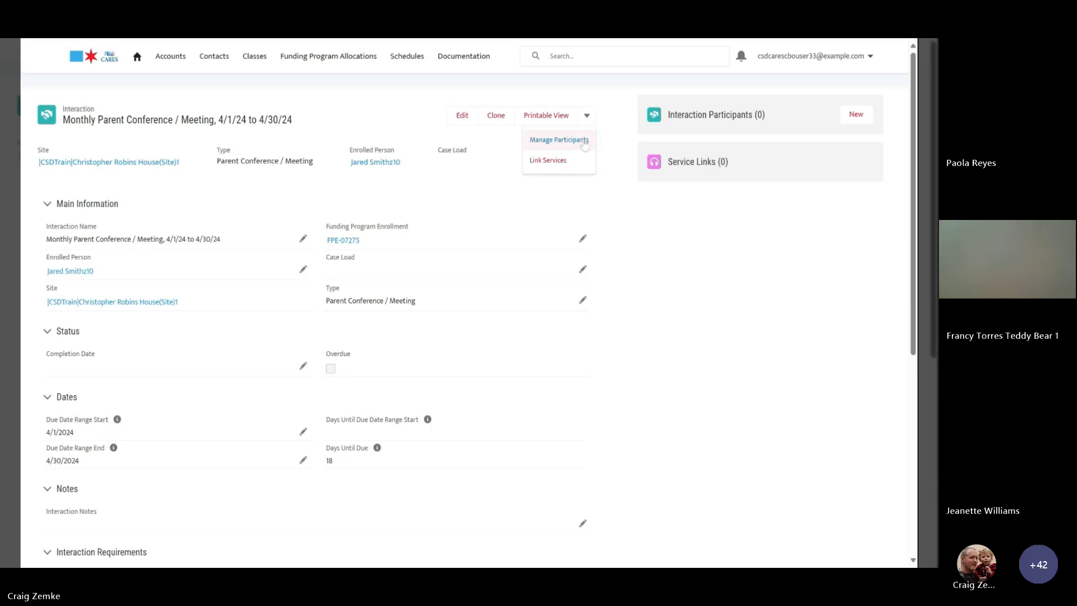
click(584, 141)
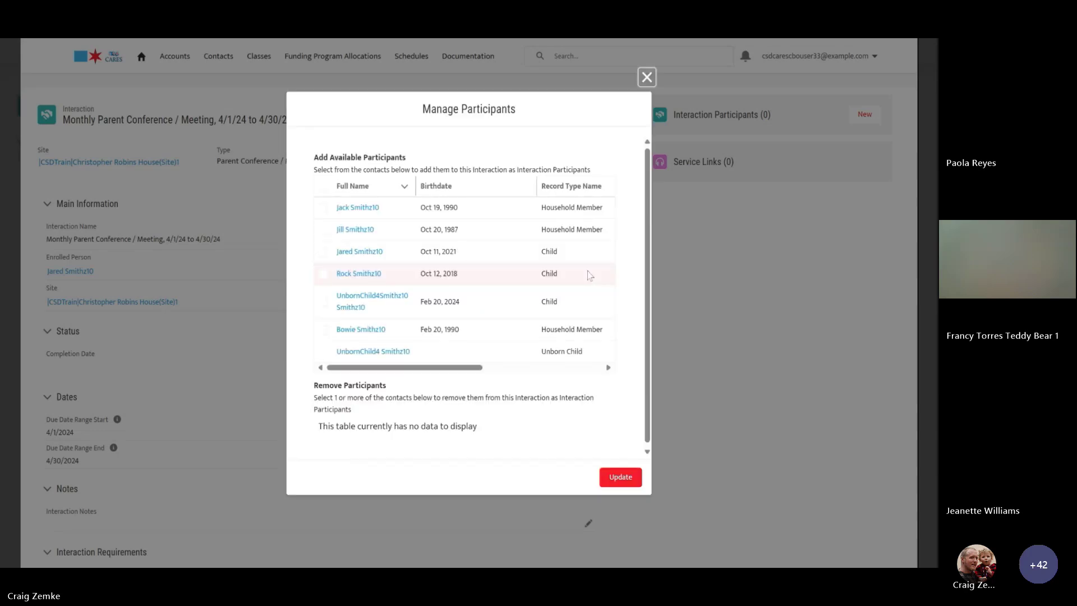
click(323, 208)
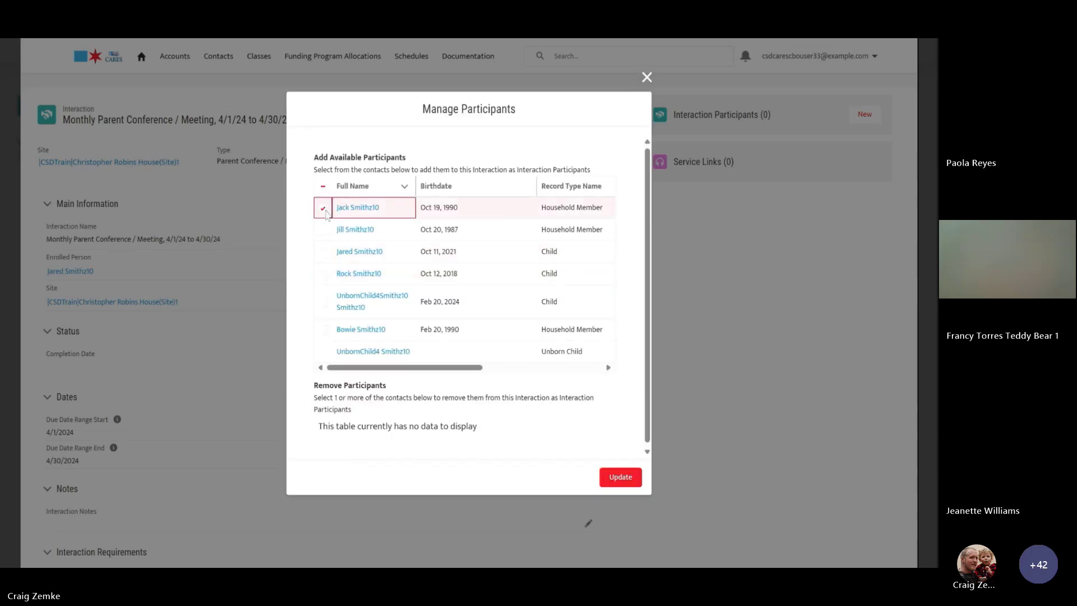
click(323, 230)
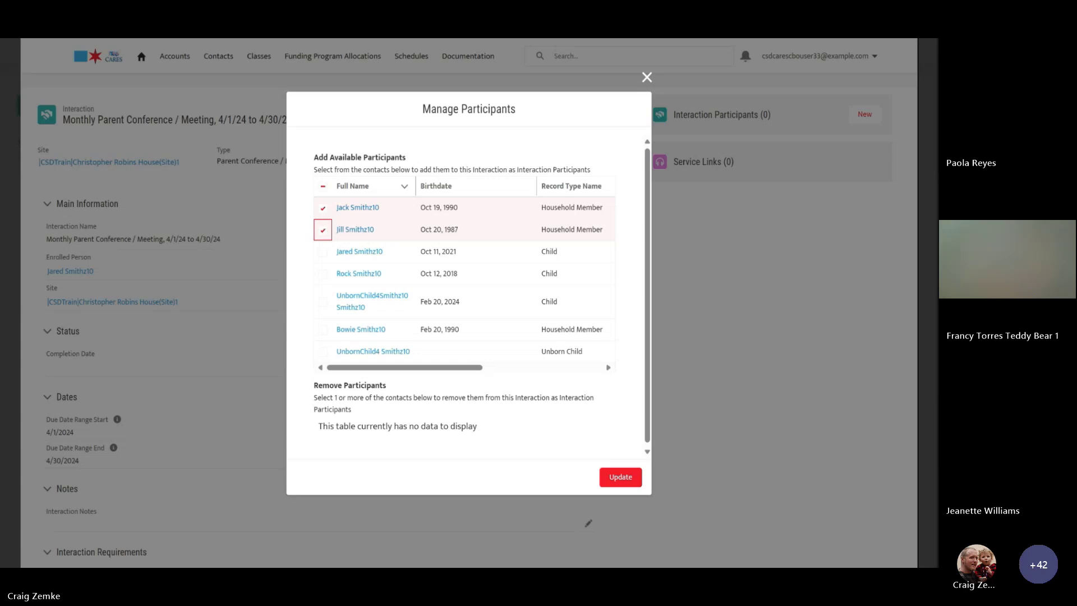
click(629, 484)
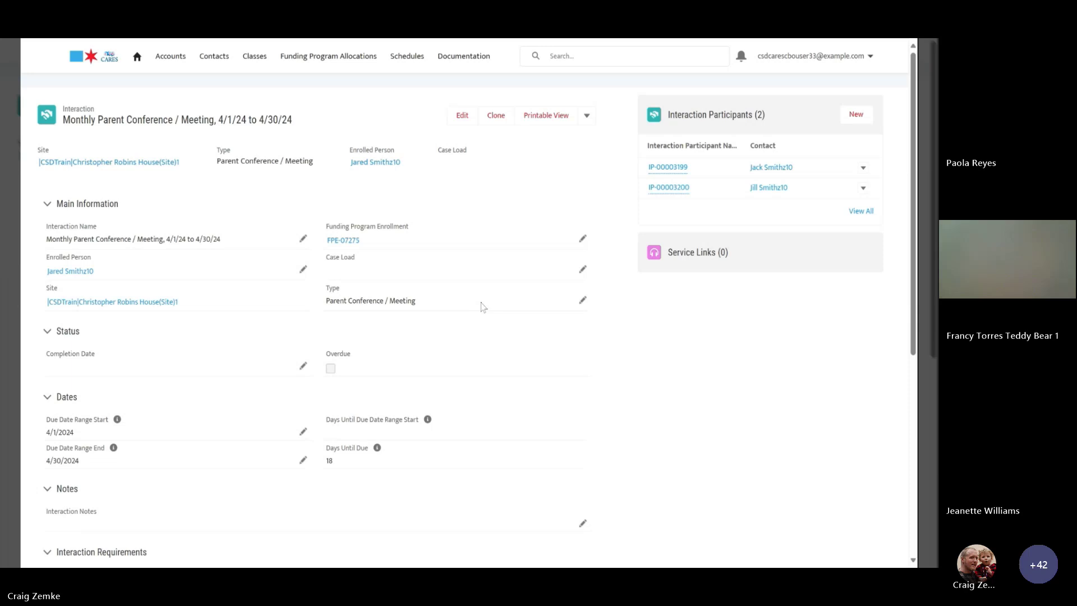
Set the interaction's completion date to 4/8/2024, enter the notes "Type in the notes from the conference." and save the record
scroll(481, 307, down, 3)
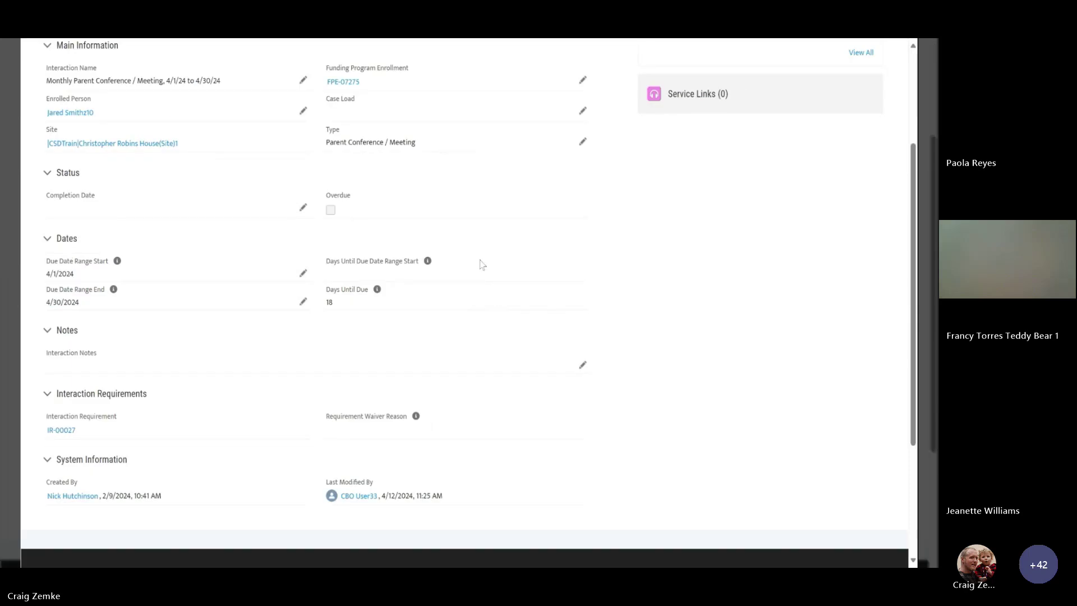
click(303, 209)
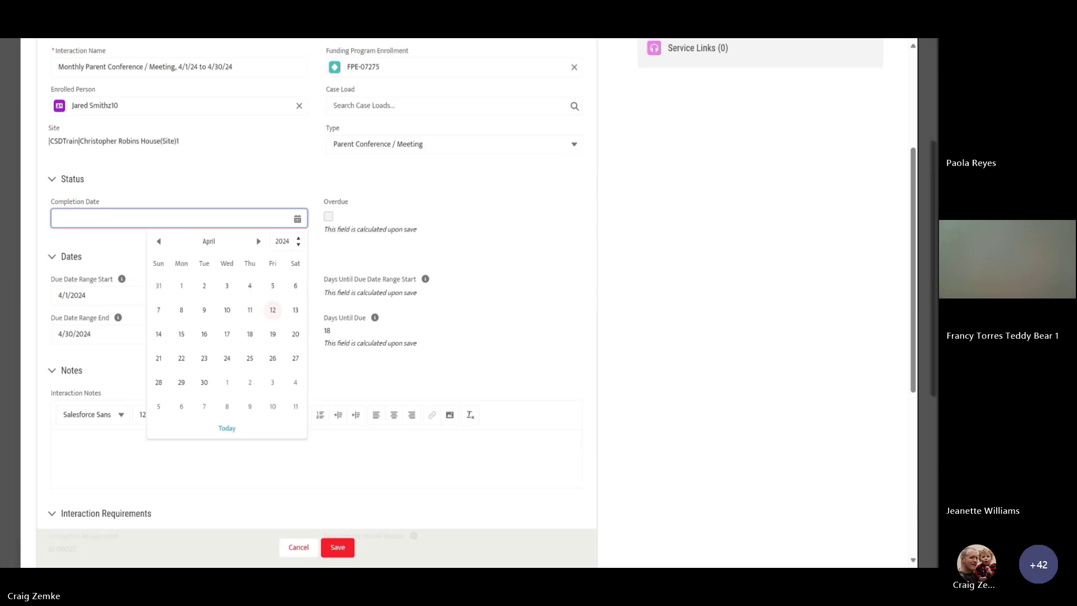
click(181, 310)
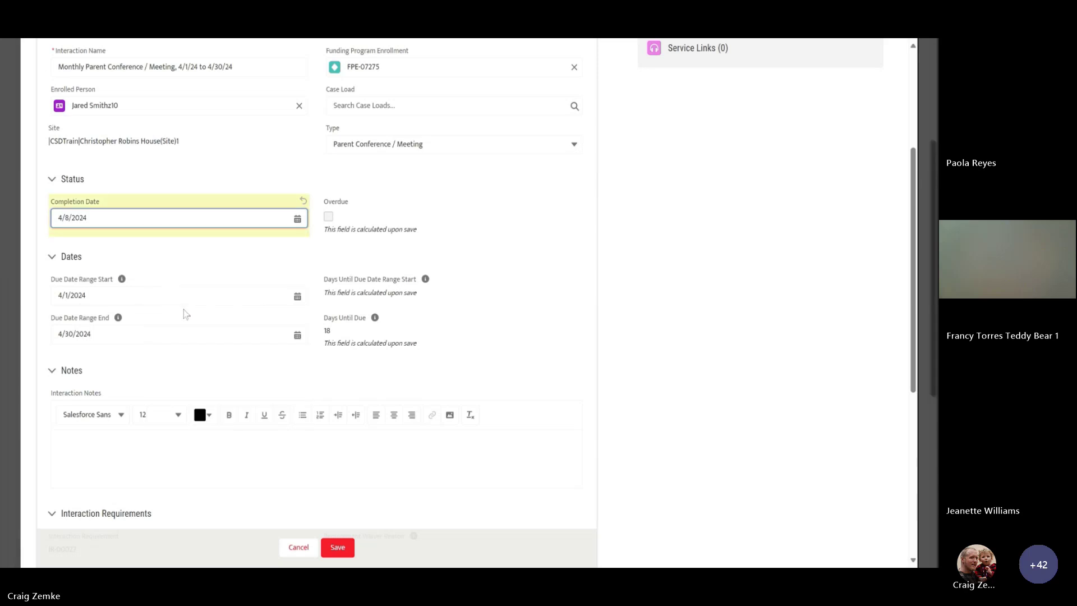
click(104, 449)
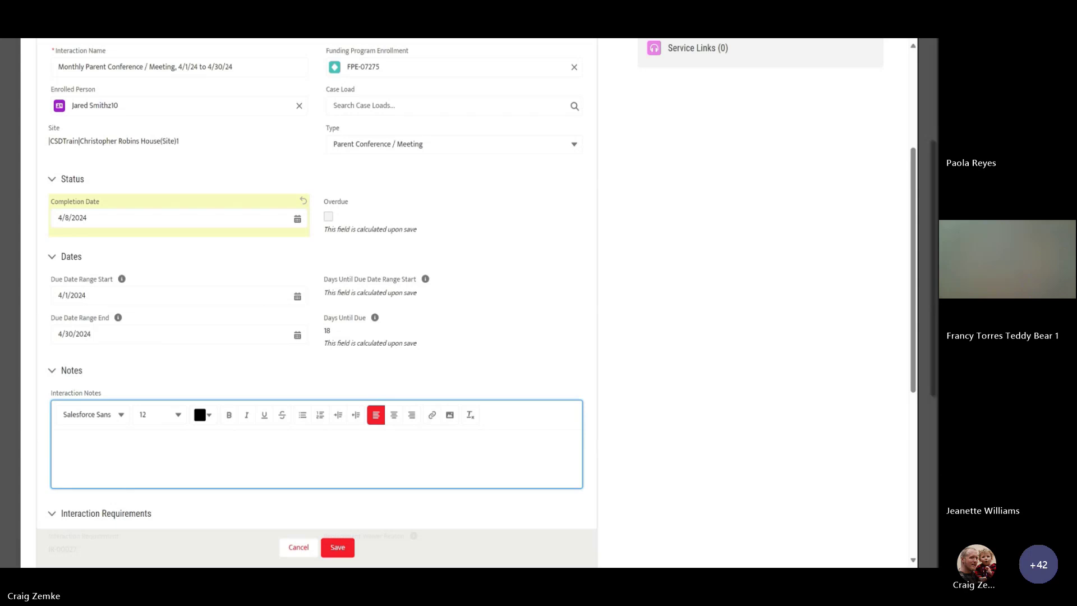
text(Type in the notes)
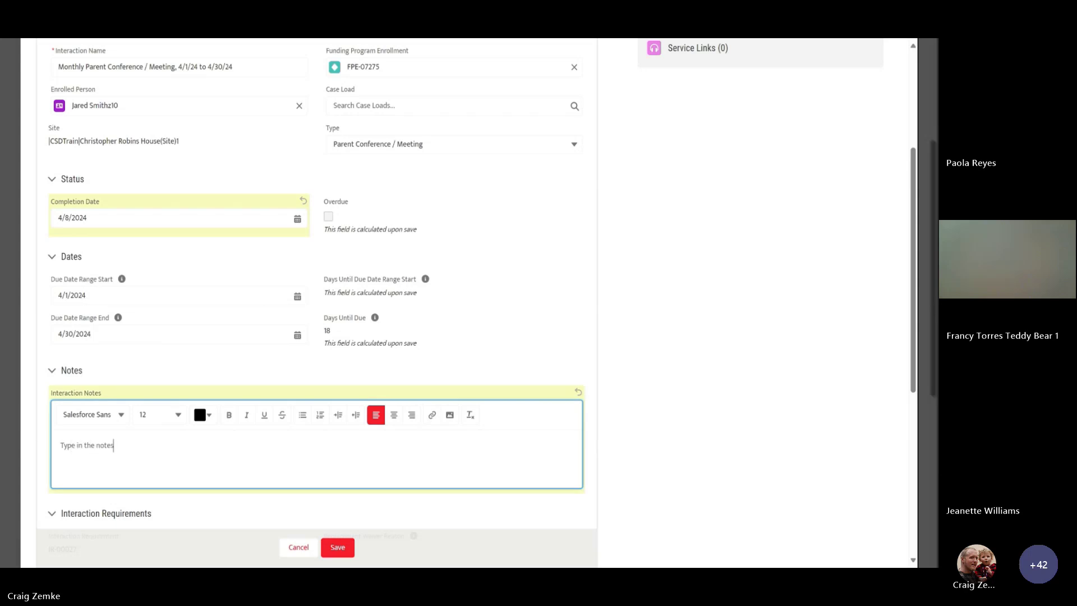
text( from the )
text(conversation)
text(ference.)
scroll(492, 350, down, 3)
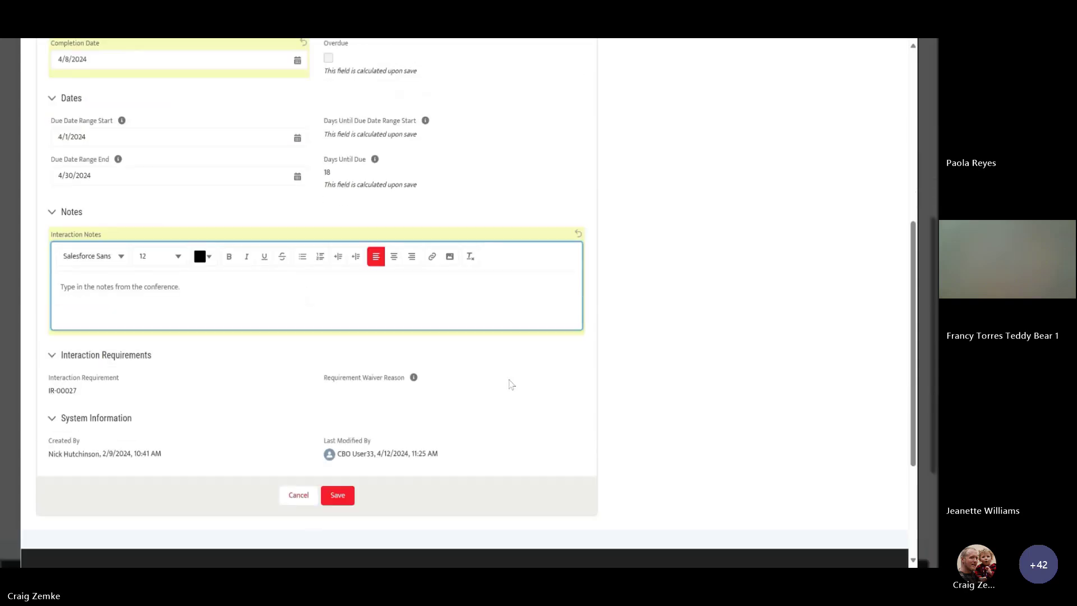
click(343, 500)
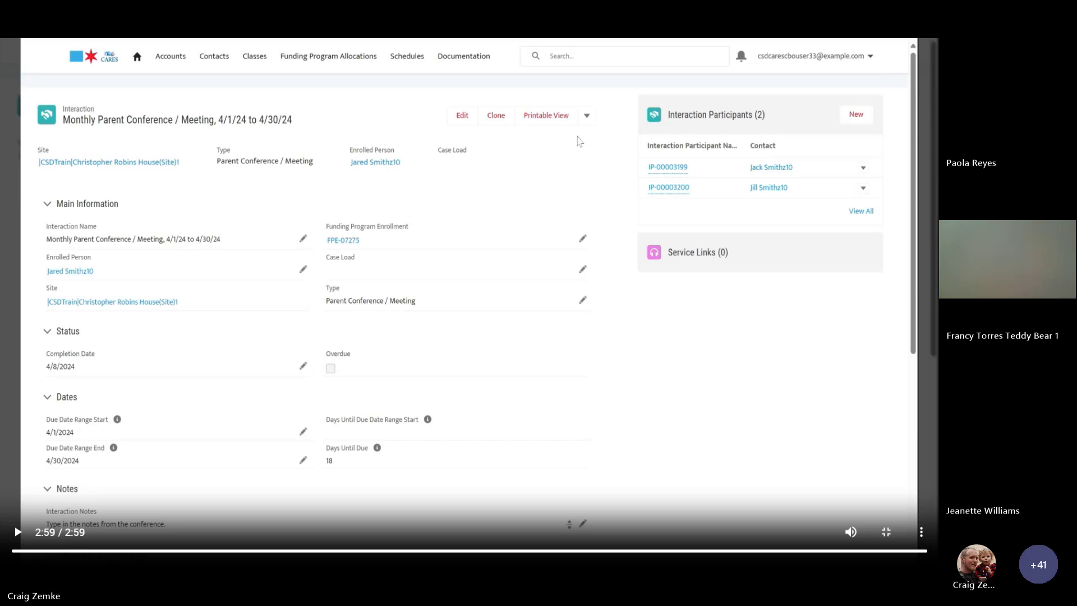
Advance the presentation to the Developmental Screenings in CSD CARES slide, and replay the interaction how-to video
key(Right)
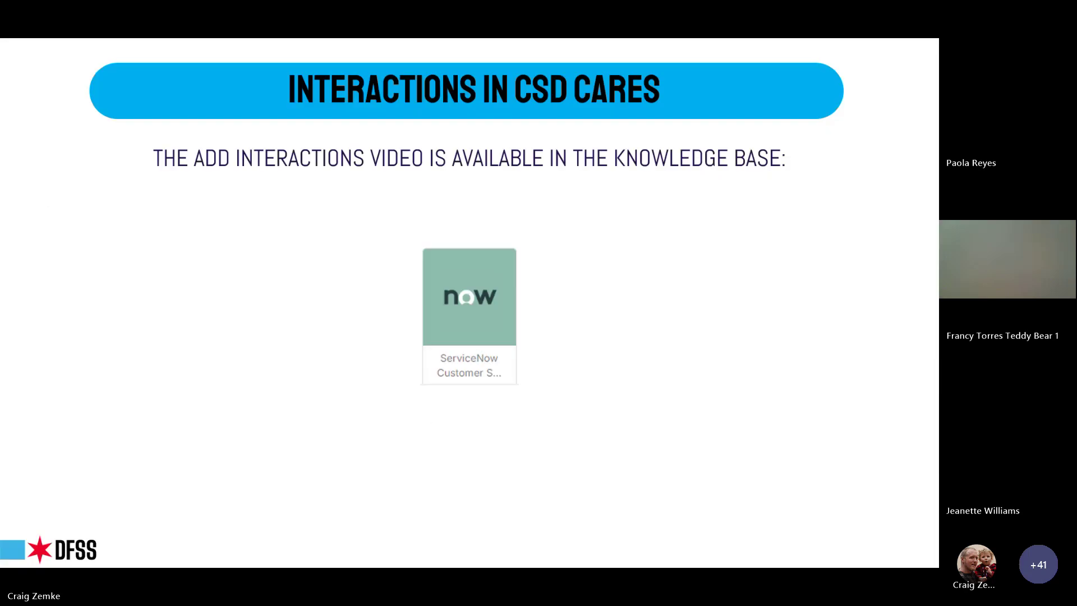
key(Right)
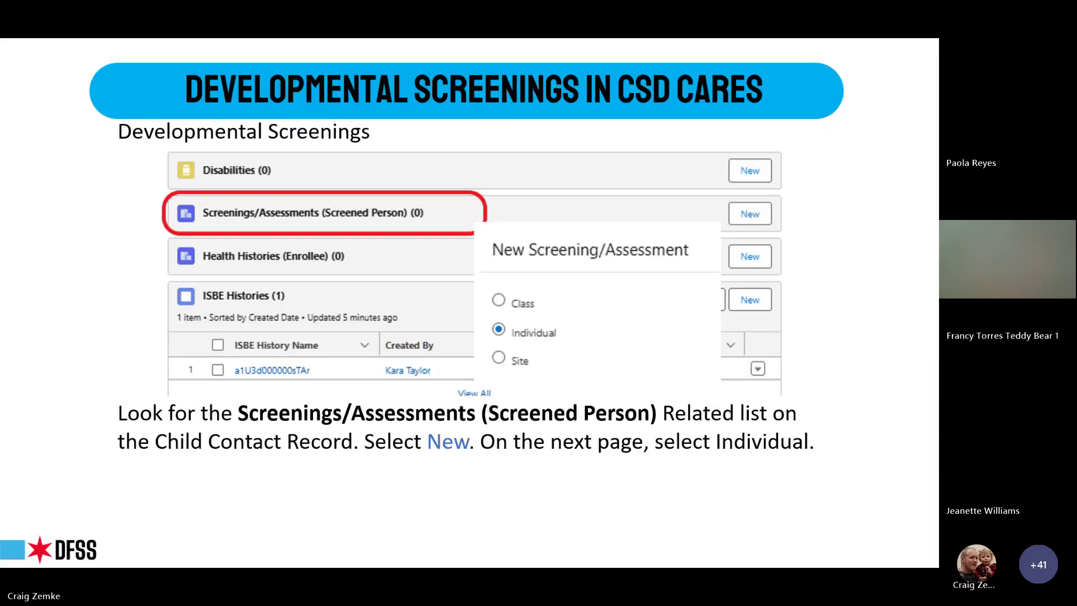
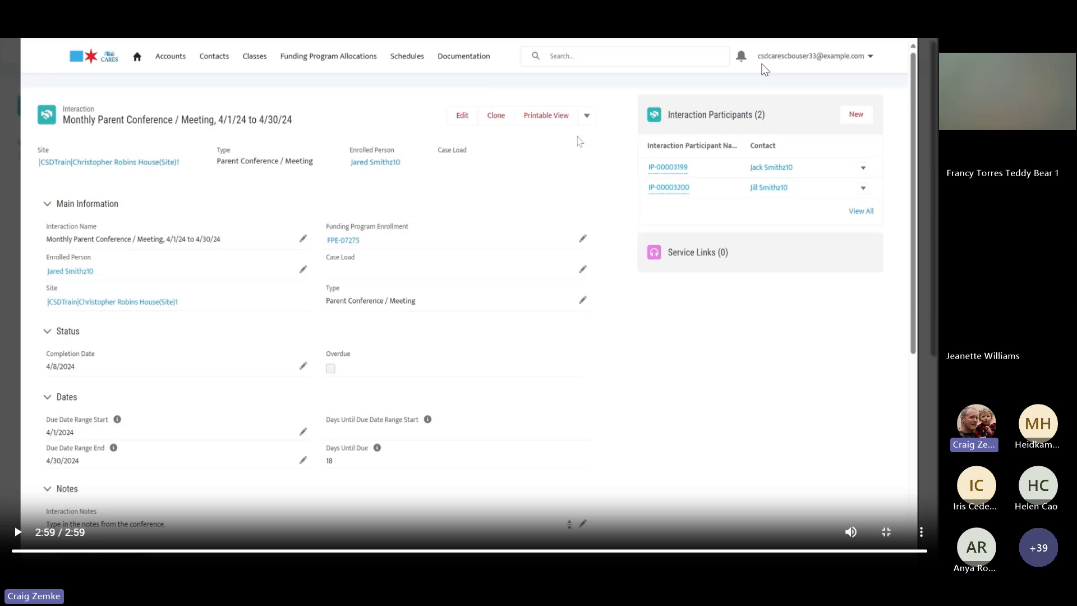
click(17, 531)
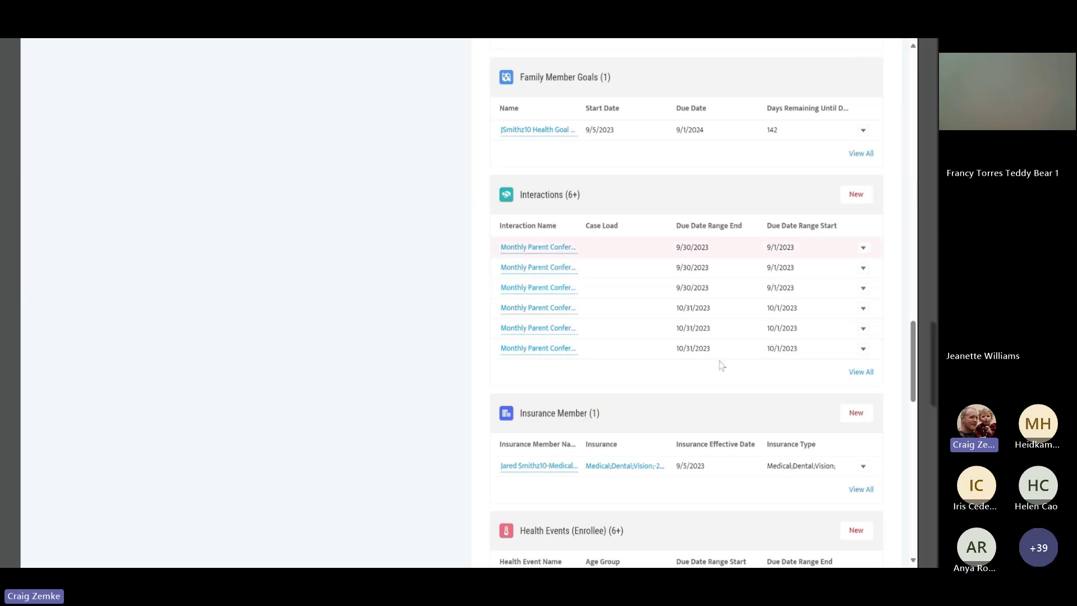
Show the child's complete Interactions list and open the Monthly Parent Conference / Meeting, 4/1/24 to 4/30/24 record
click(859, 373)
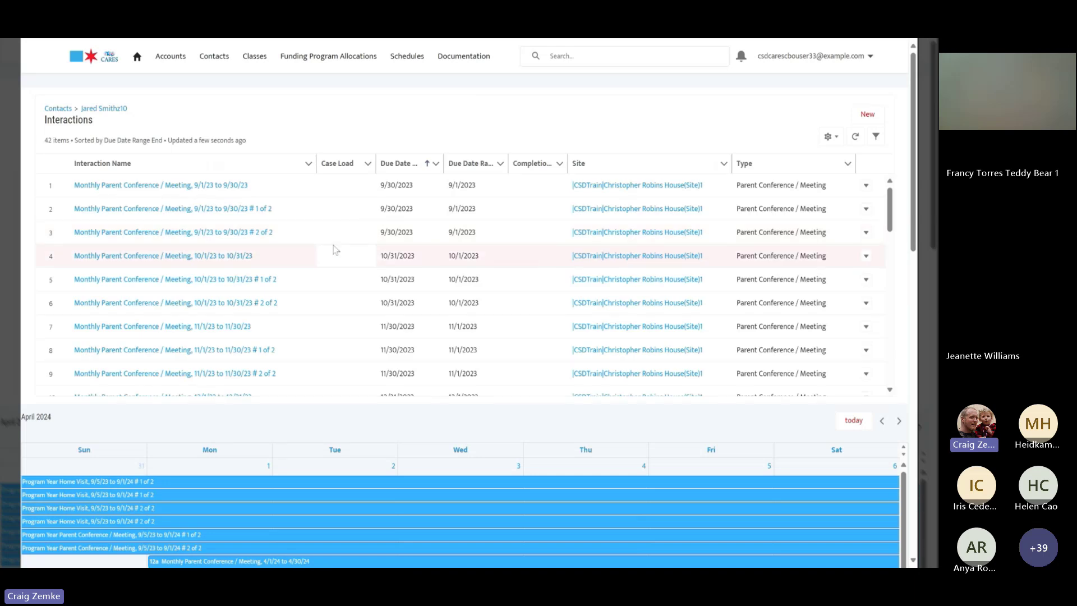
scroll(319, 249, down, 1)
scroll(320, 250, down, 2)
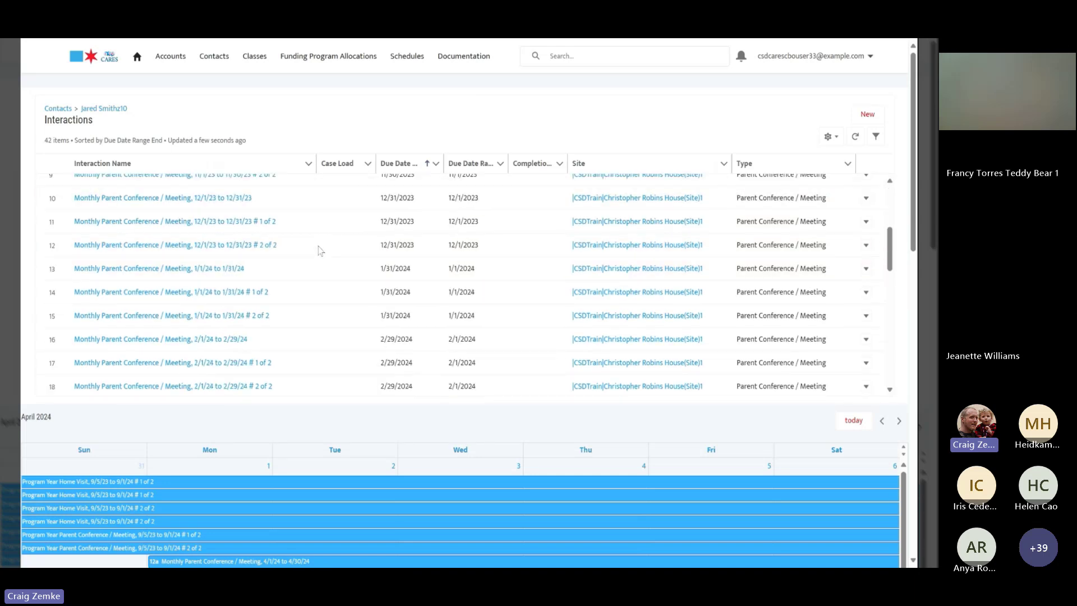
scroll(320, 250, down, 1)
scroll(314, 284, down, 2)
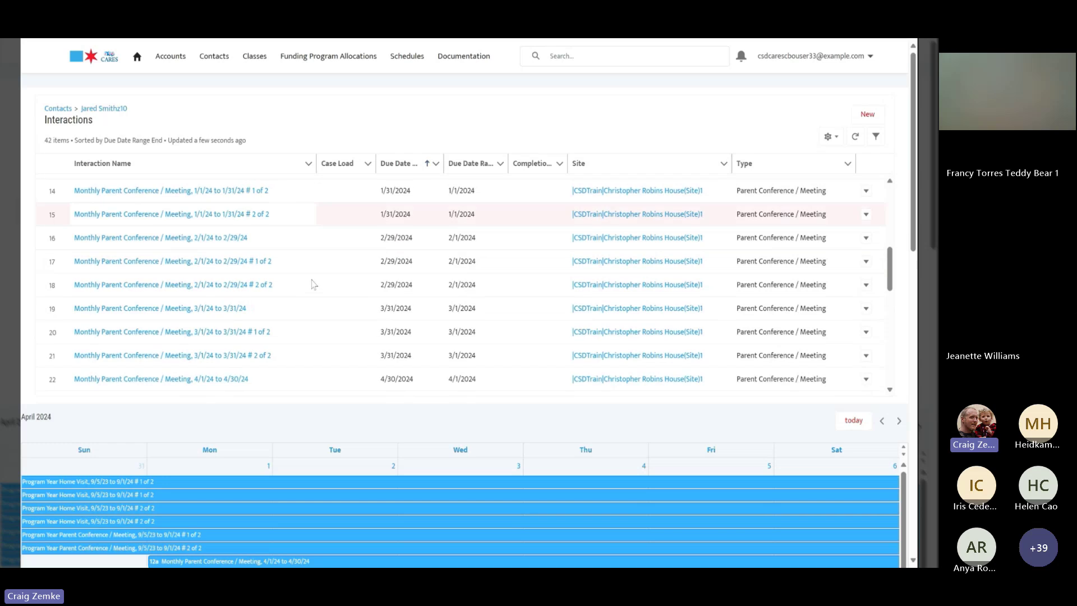
scroll(312, 284, down, 1)
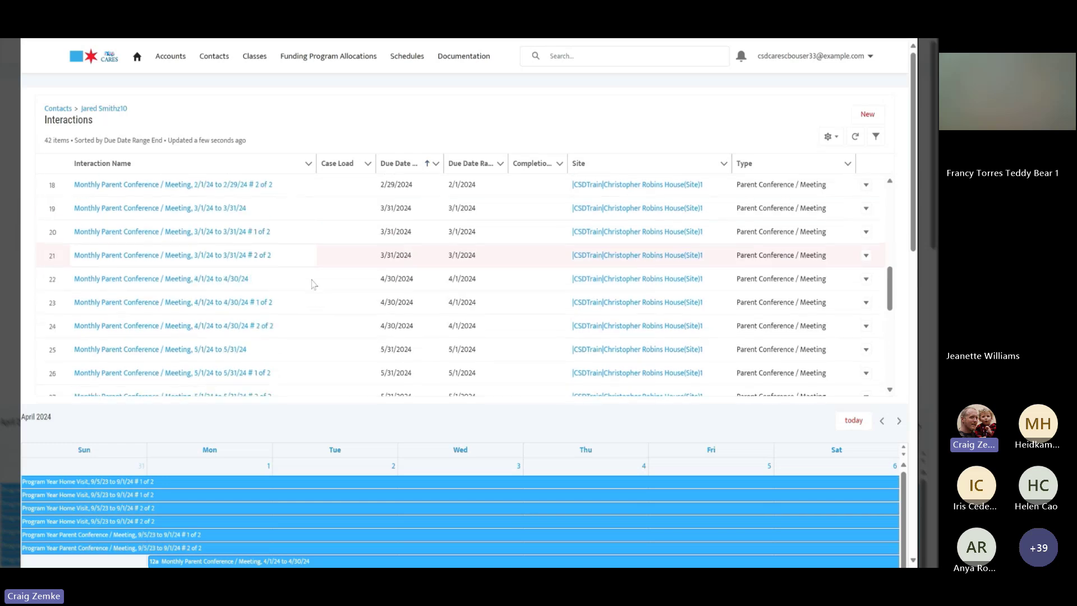
scroll(313, 284, down, 1)
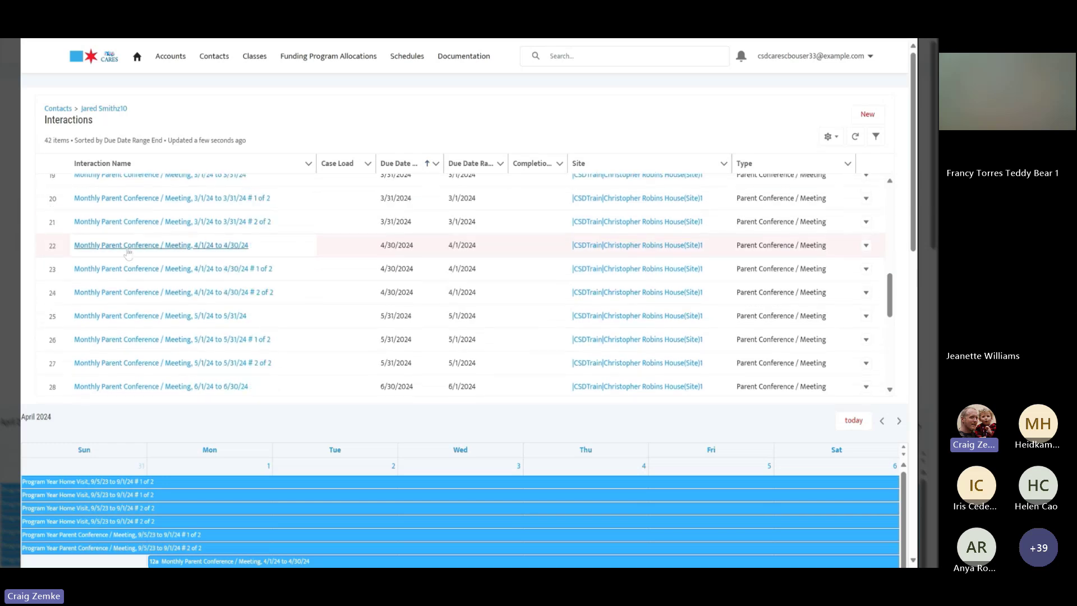
click(193, 250)
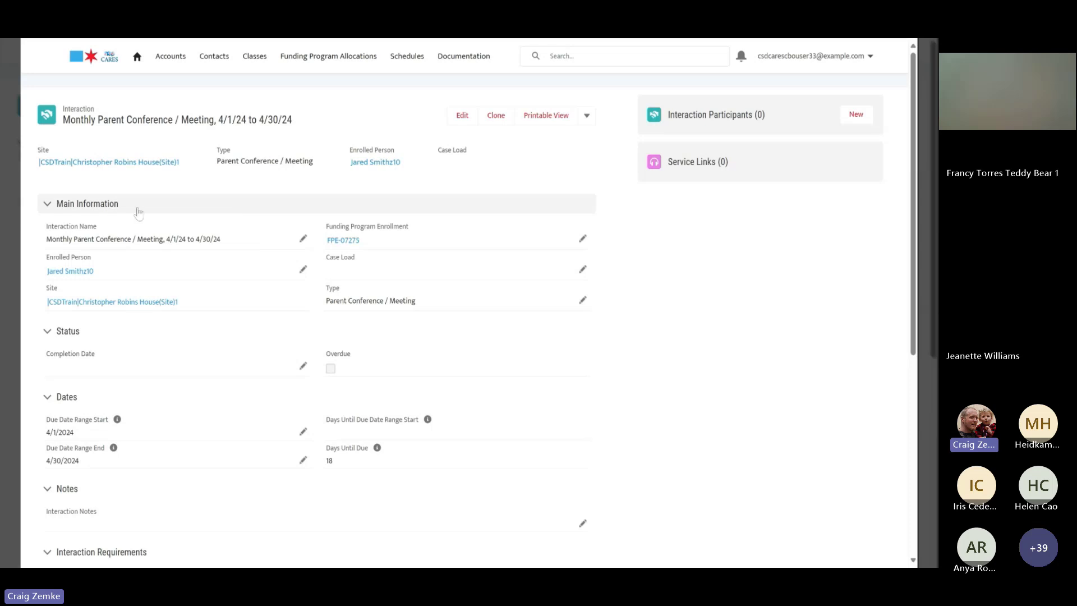
Look over the interaction record, and use Manage Participants to add the first two listed household members as participants
scroll(109, 256, down, 2)
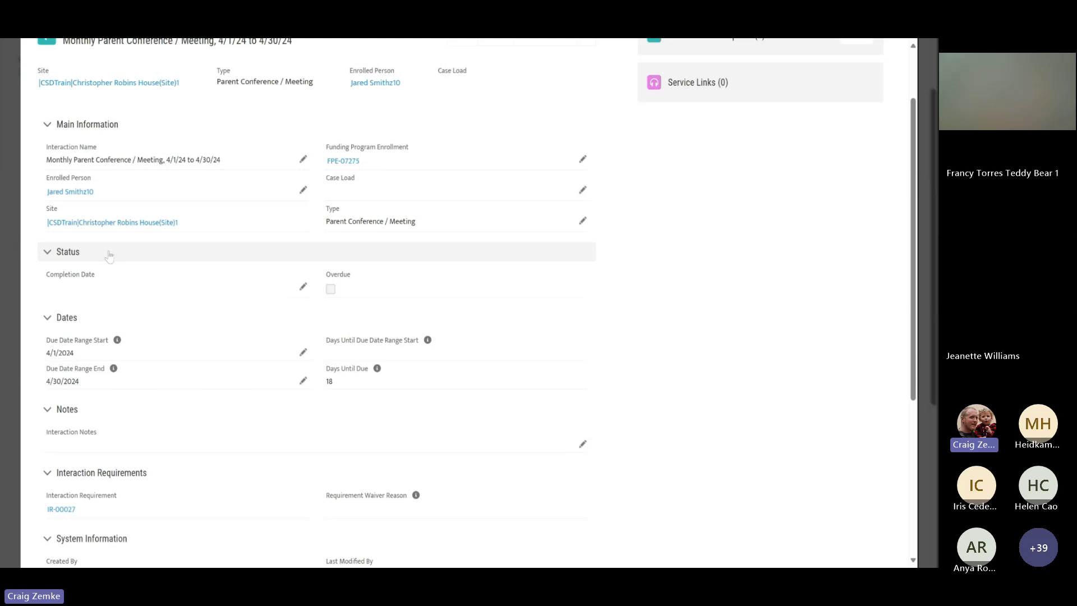
scroll(109, 256, down, 2)
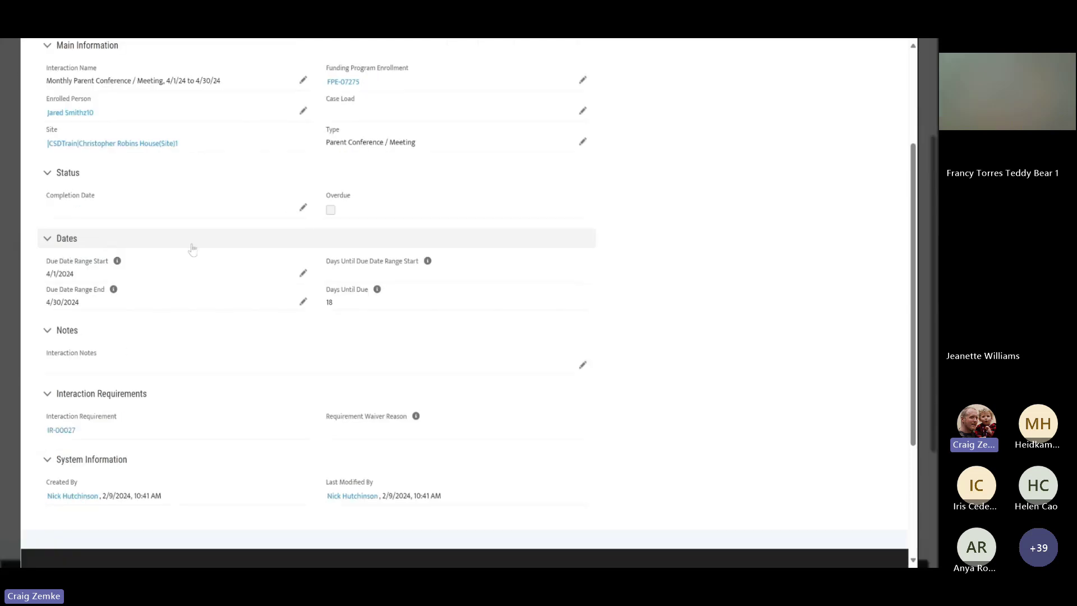
scroll(192, 249, down, 4)
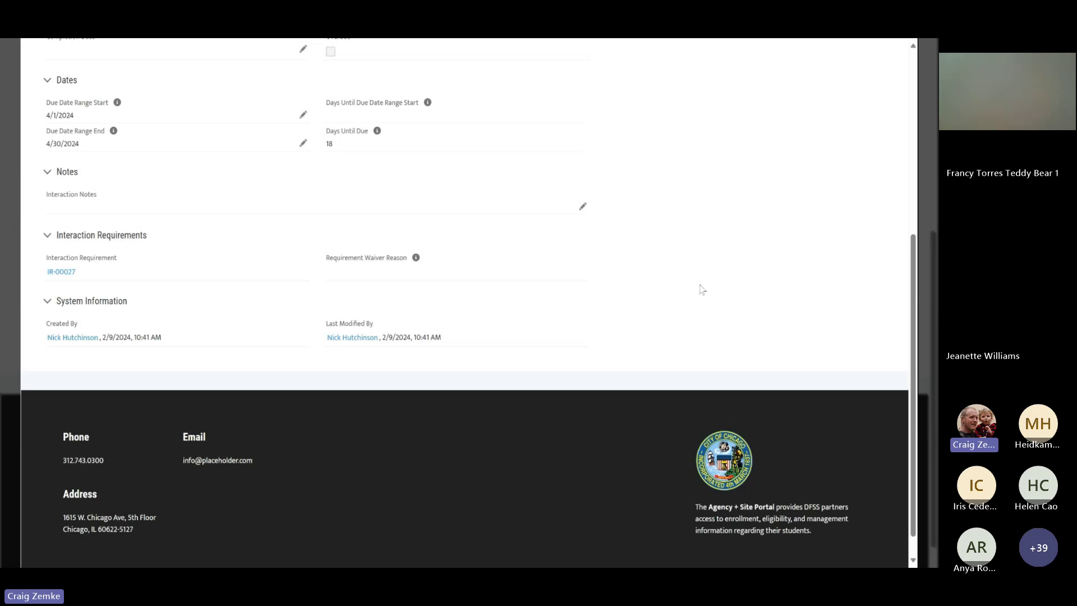
scroll(701, 289, up, 5)
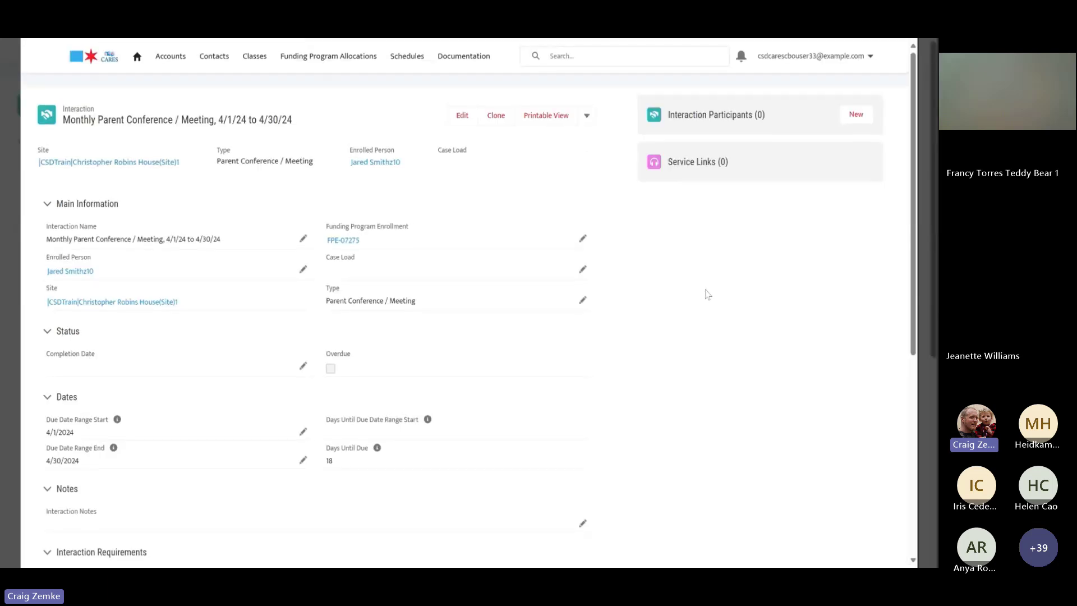
click(587, 118)
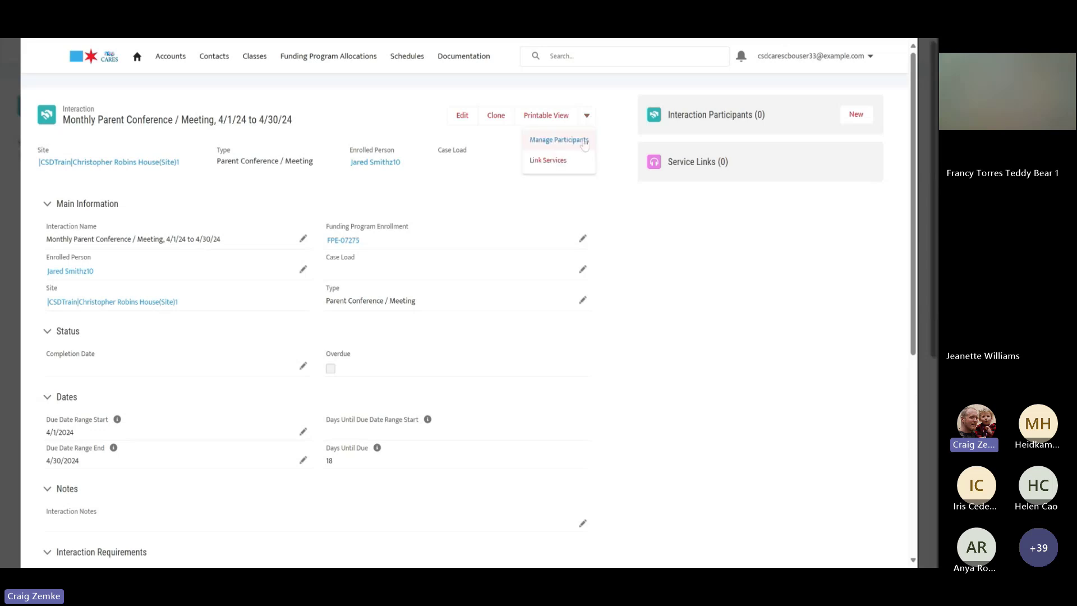
click(585, 143)
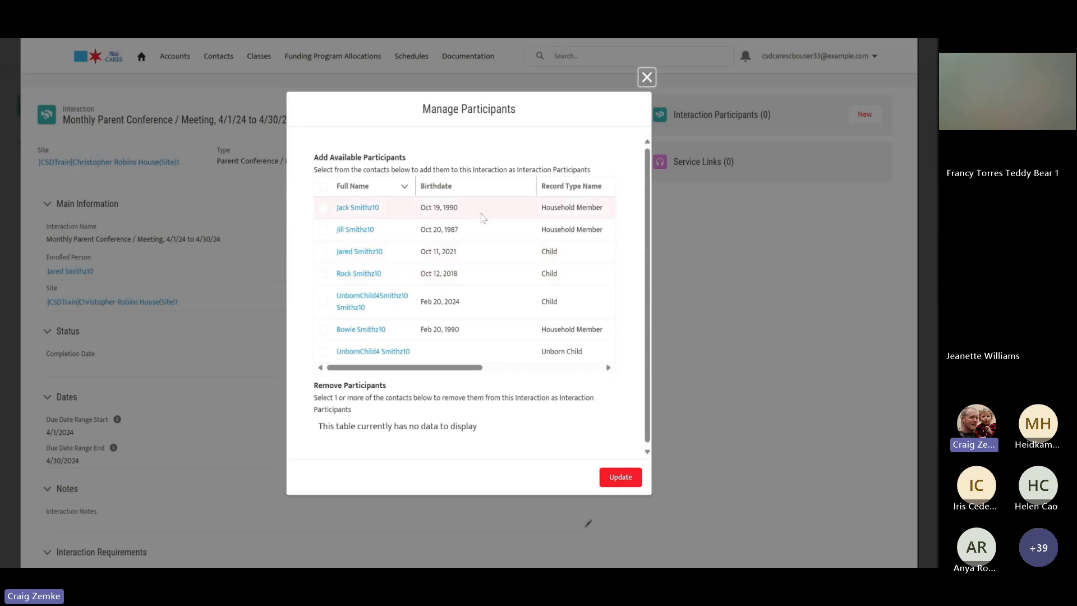
click(323, 207)
click(323, 229)
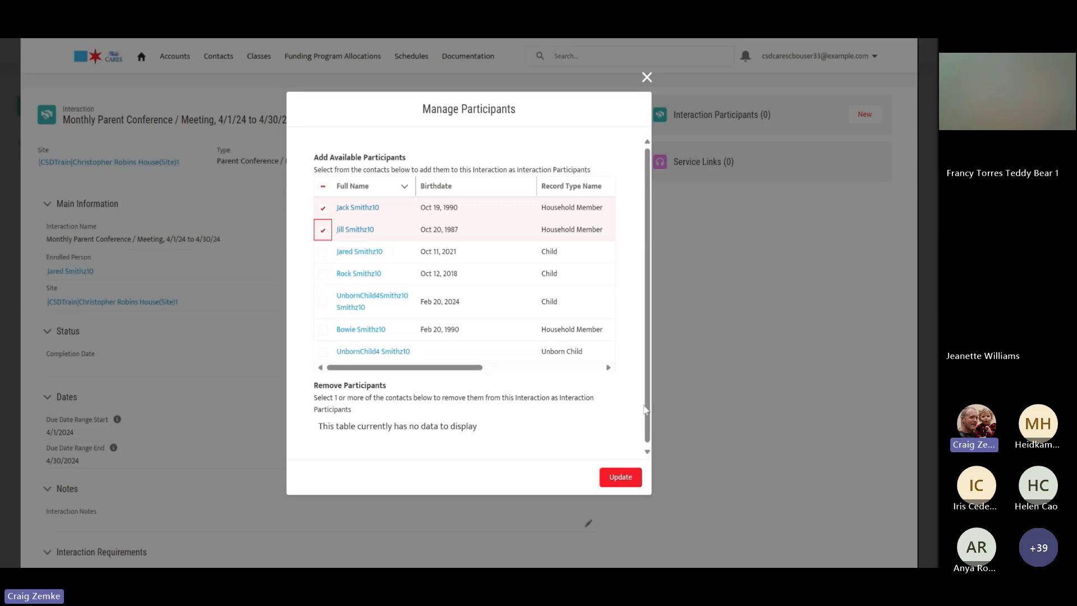
click(629, 481)
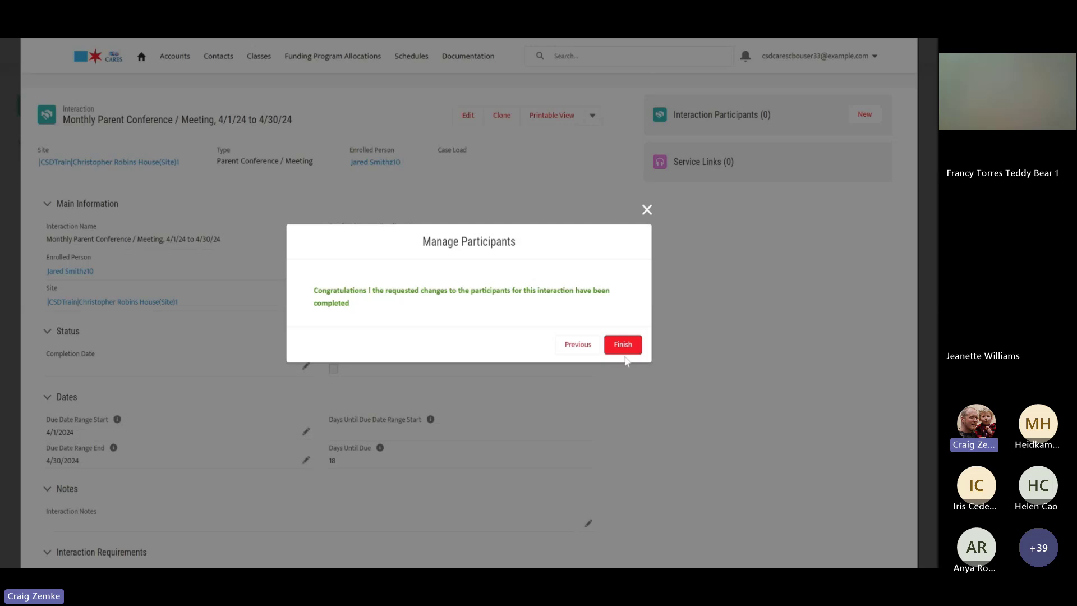
click(622, 344)
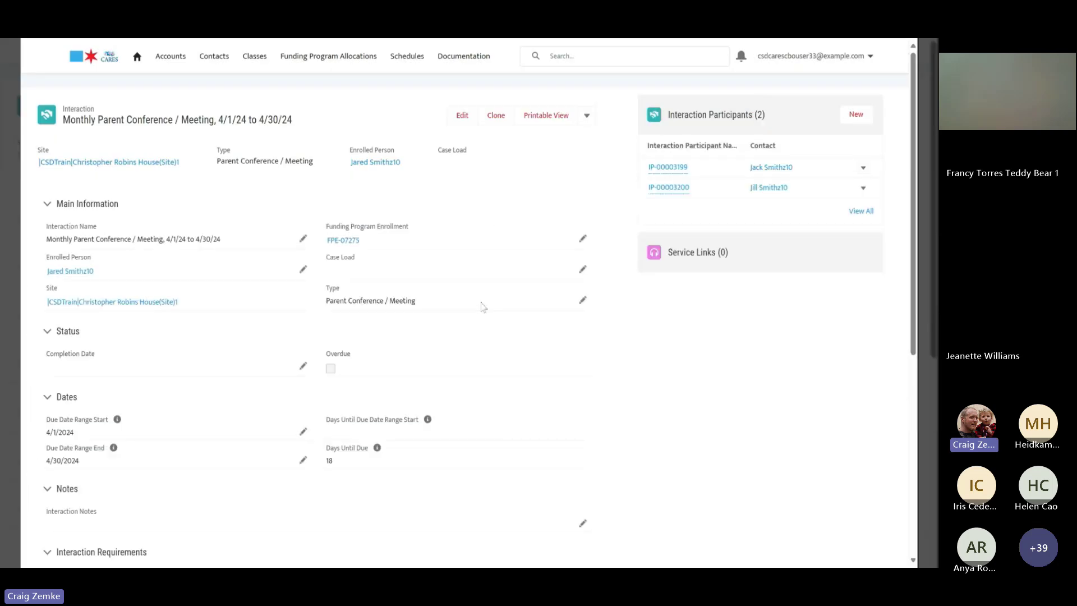
Set the interaction's Completion Date to 4/8/2024
scroll(481, 306, down, 3)
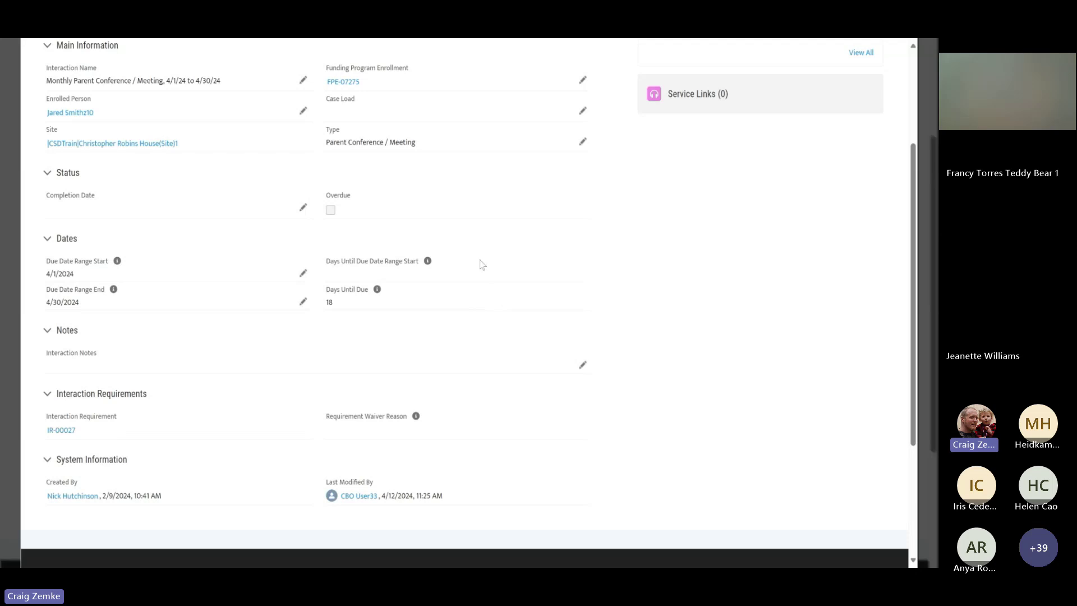
click(302, 209)
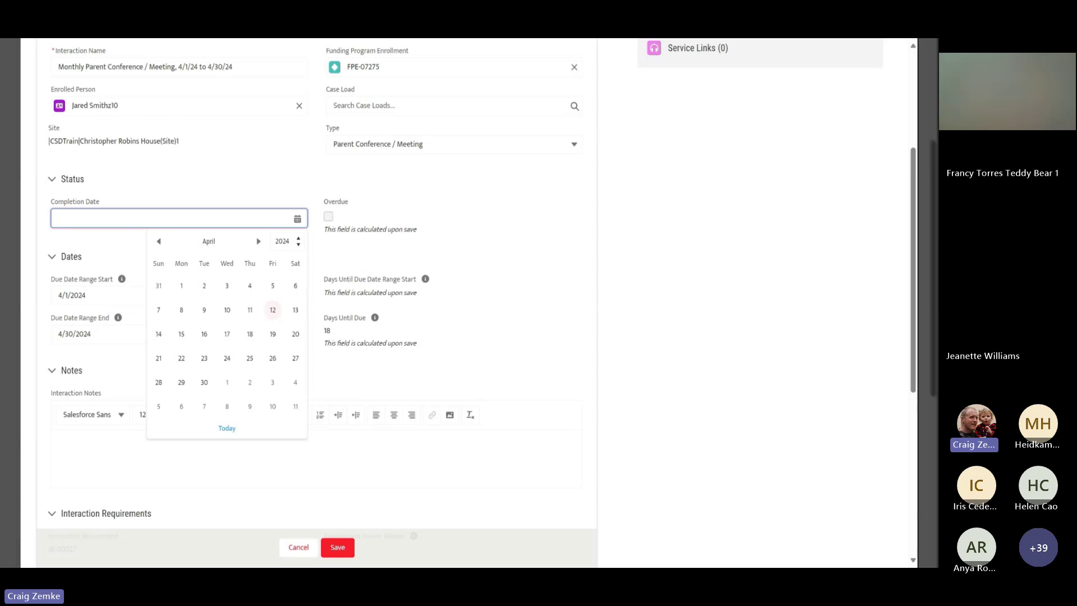
click(181, 311)
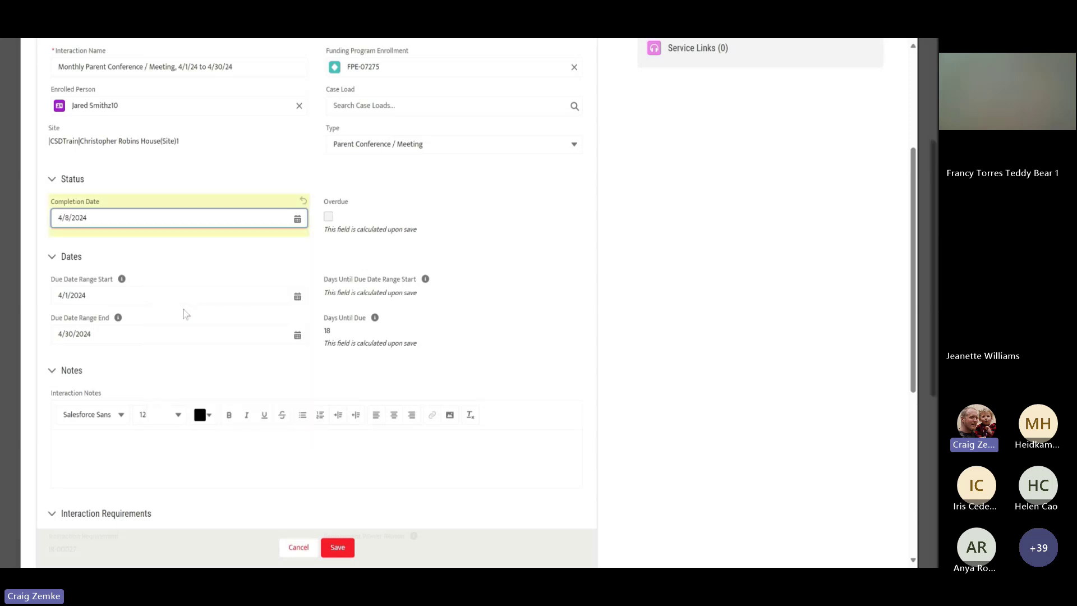
Enter "Type in the notes from the conference." as the Interaction Notes and save the record
click(103, 450)
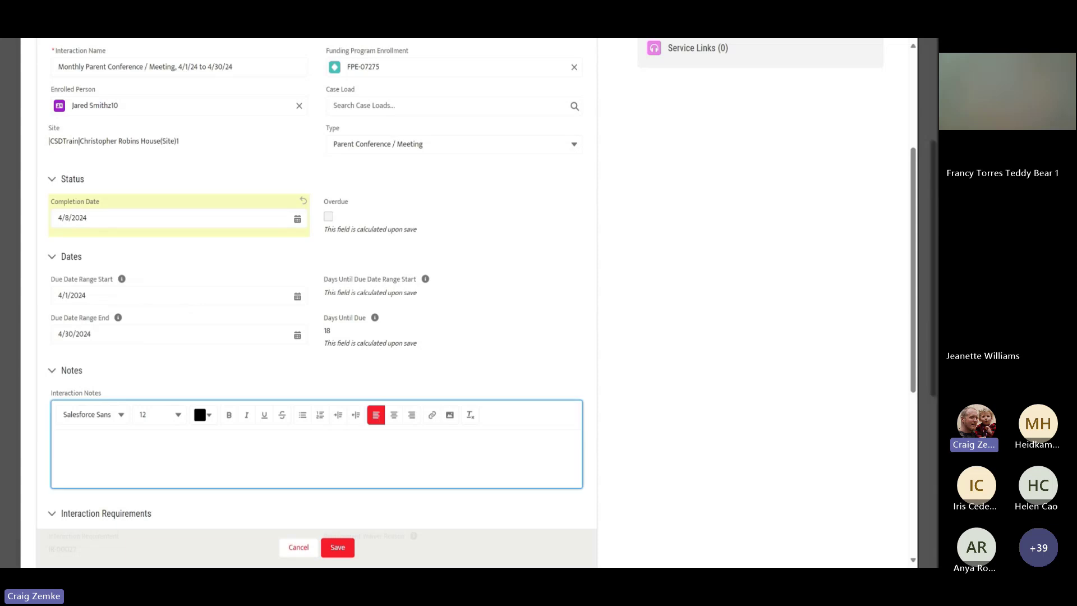
text(Type in th)
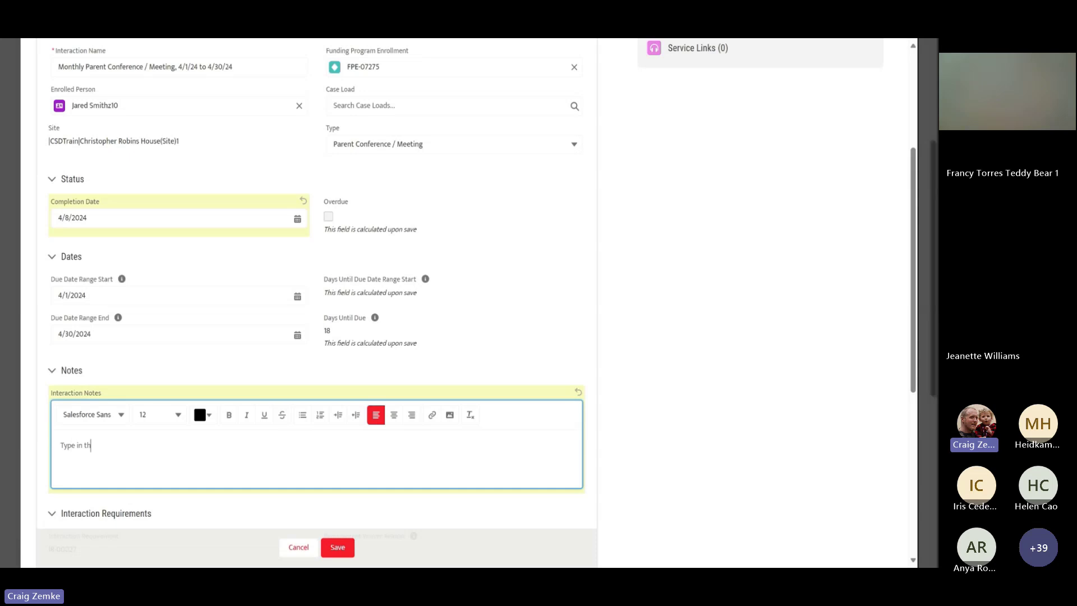
text(e notes from the conversation)
double_click(155, 445)
text(conference.)
scroll(481, 331, down, 2)
scroll(488, 342, down, 2)
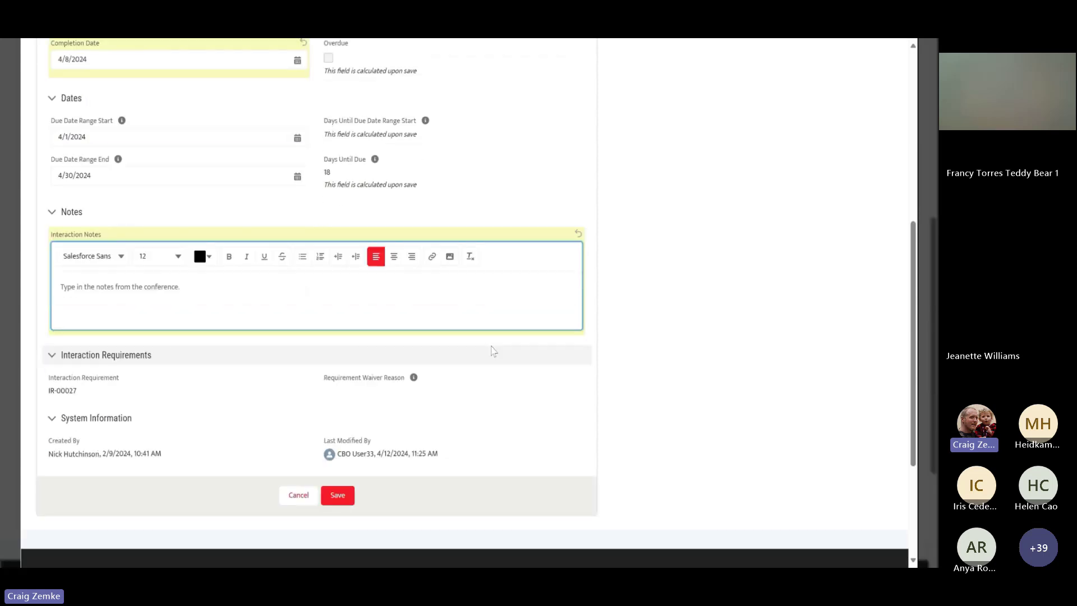
click(344, 504)
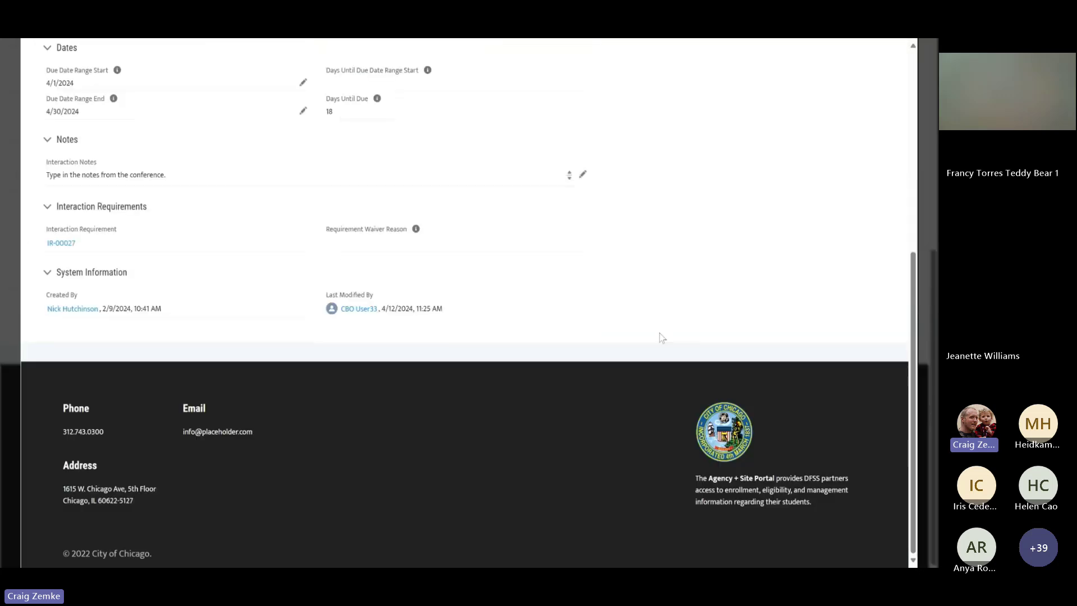
scroll(603, 328, up, 6)
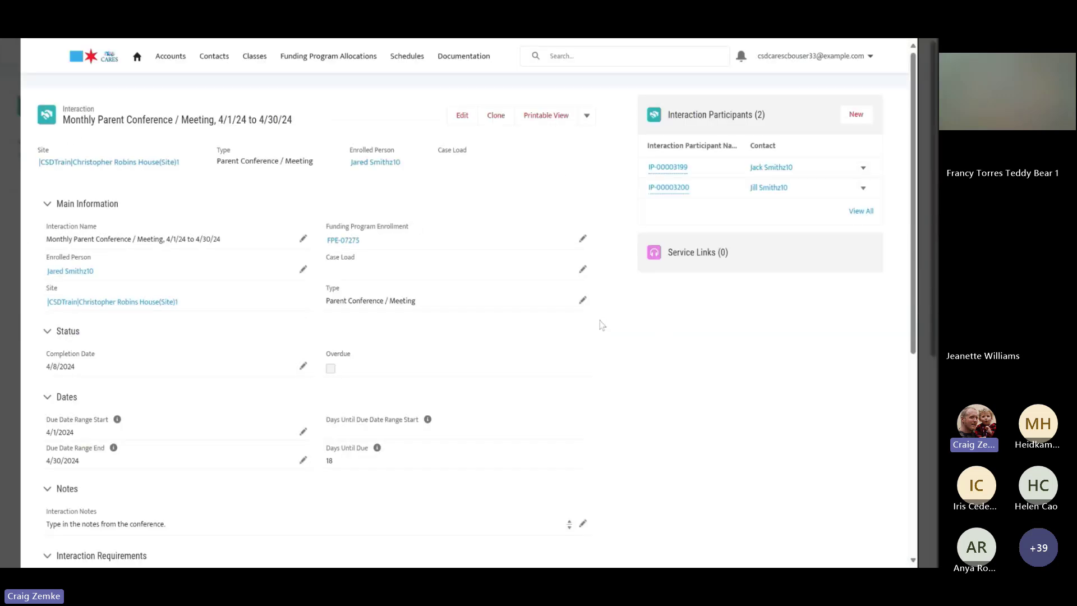